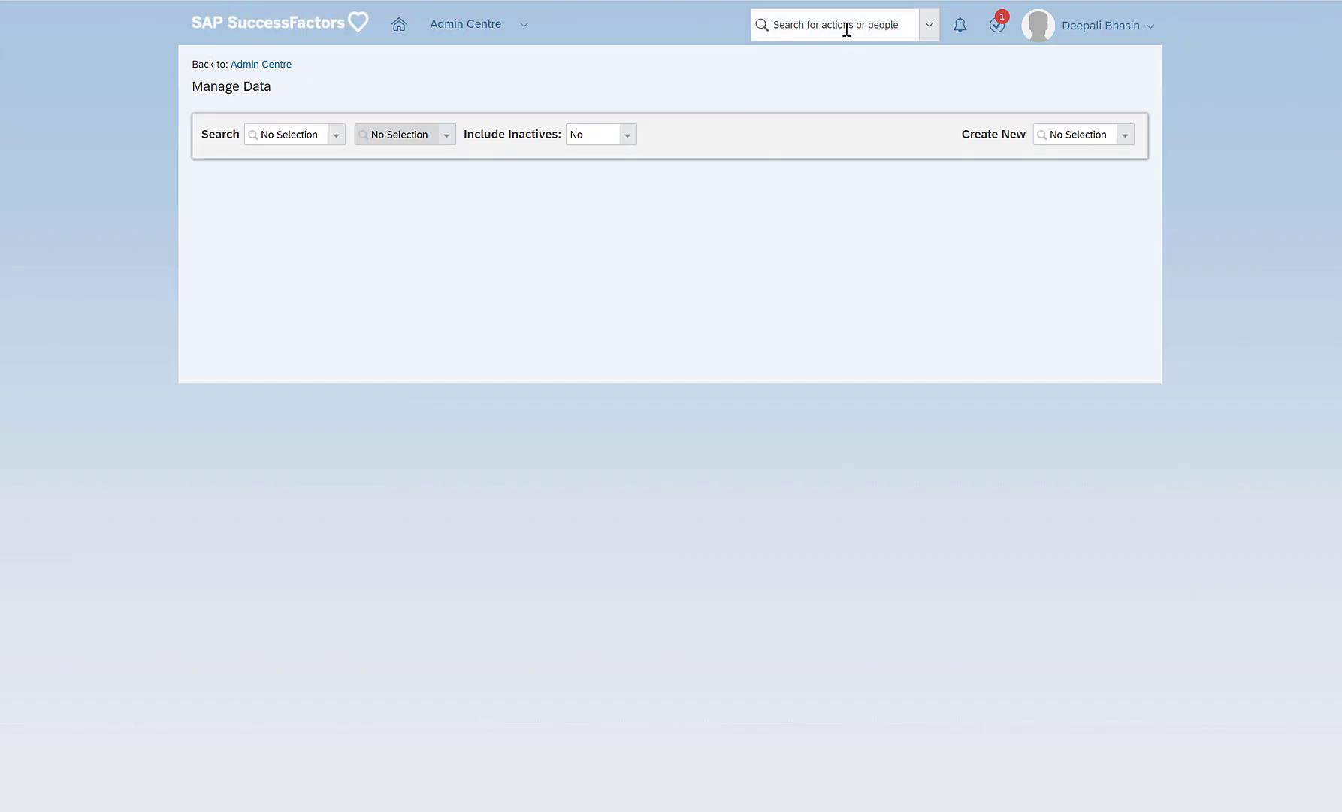
Search the available actions for "Manage data" and return to the Manage Data page.
left_click(844, 27)
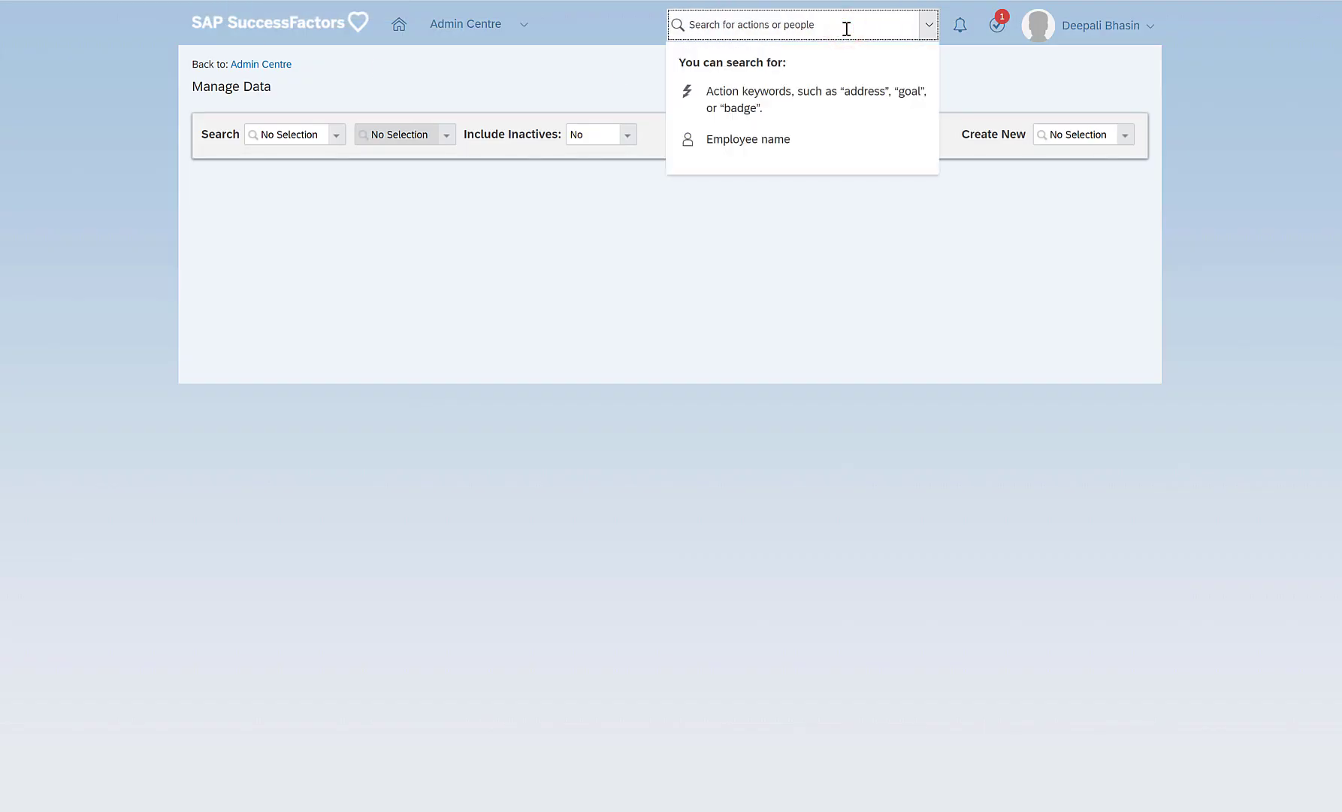
type("Manage a")
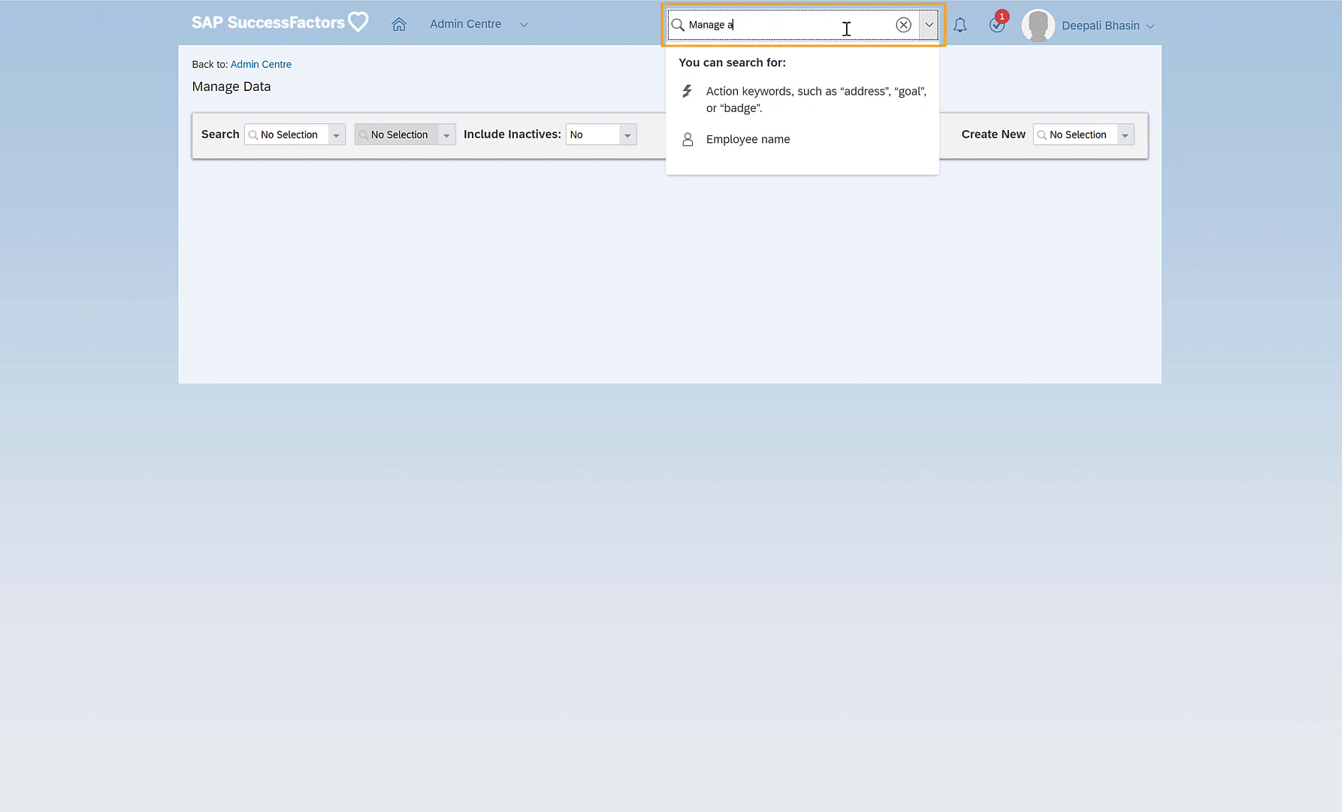
key("BackSpace")
type("data")
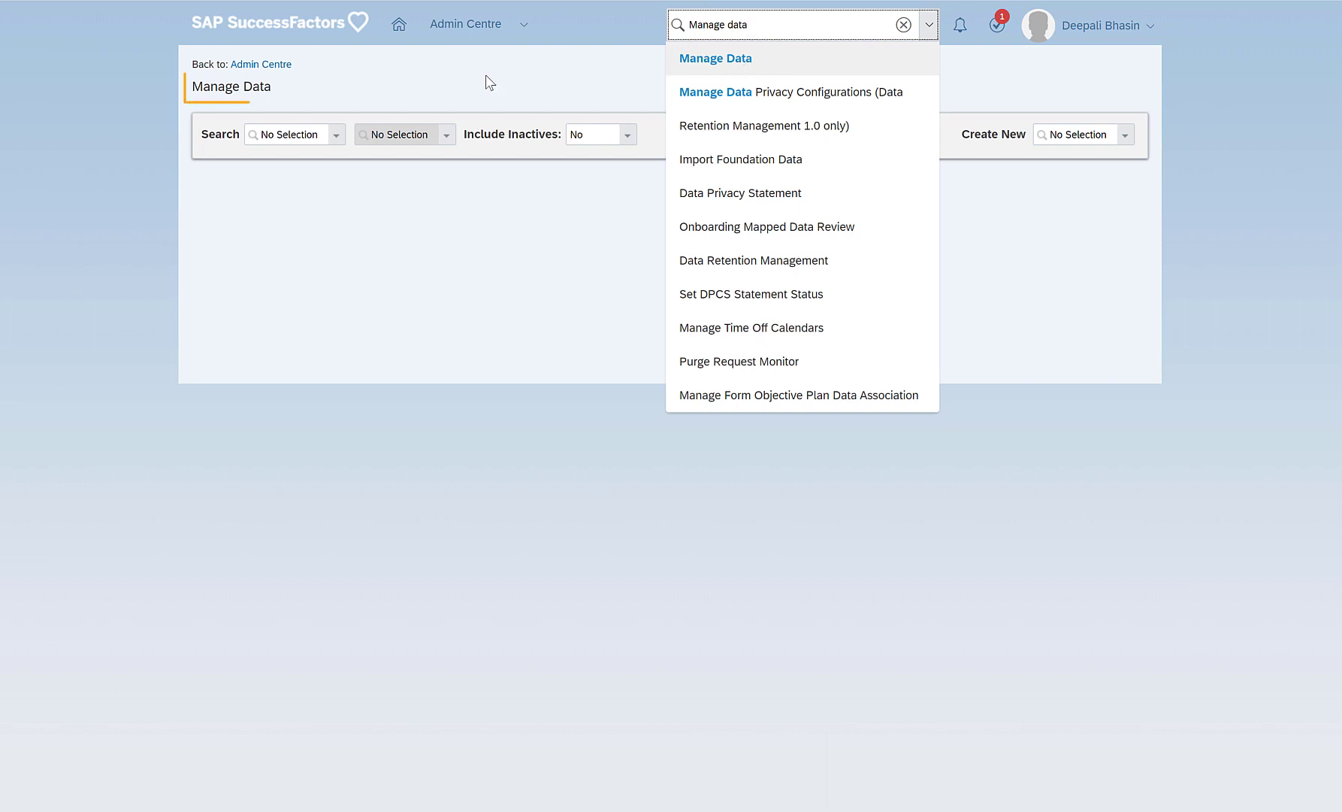
left_click(250, 89)
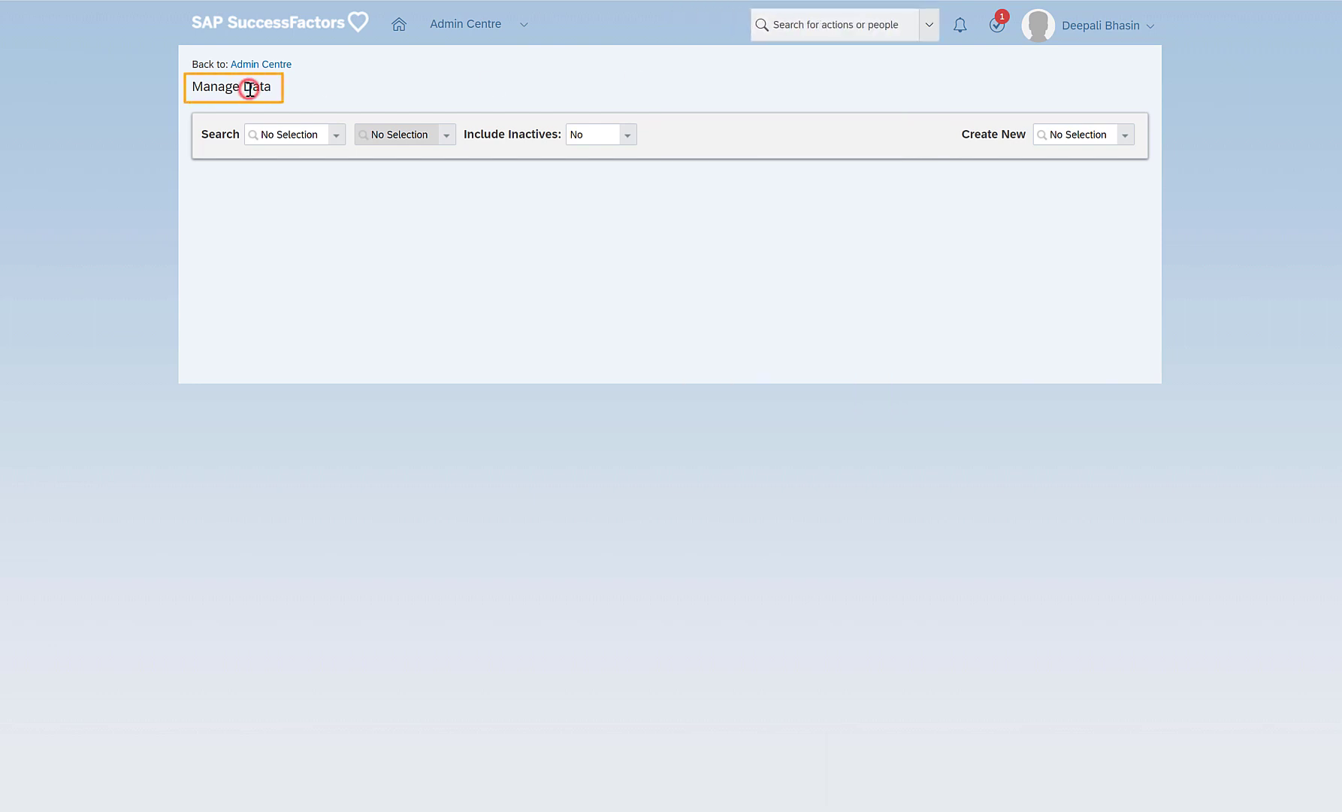
Start creating a new Time Type record in Manage Data.
left_click(1069, 140)
type("time ty")
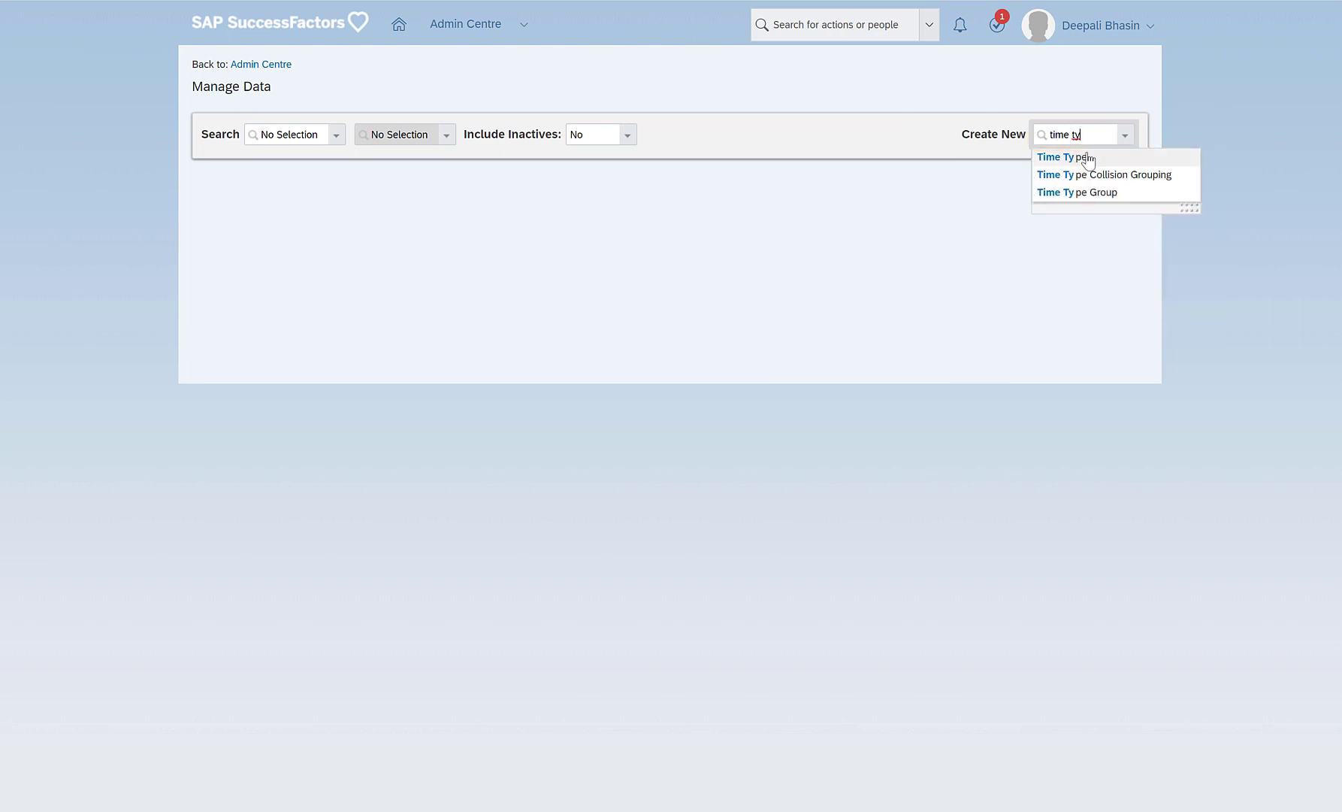
left_click(1122, 160)
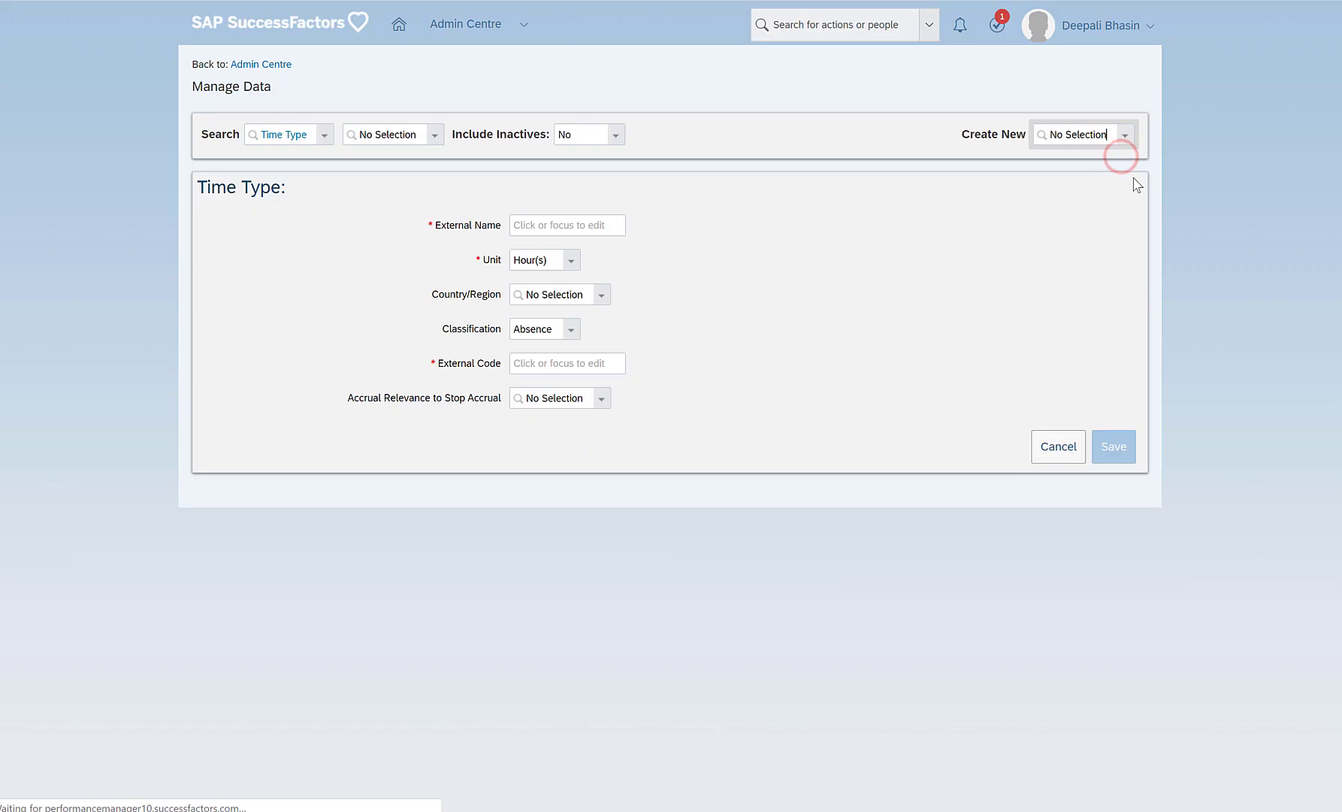
Enter db_annual_leave as the time type's External Name and choose Hour(s) as its Unit.
scroll(797, 315, "down", 4)
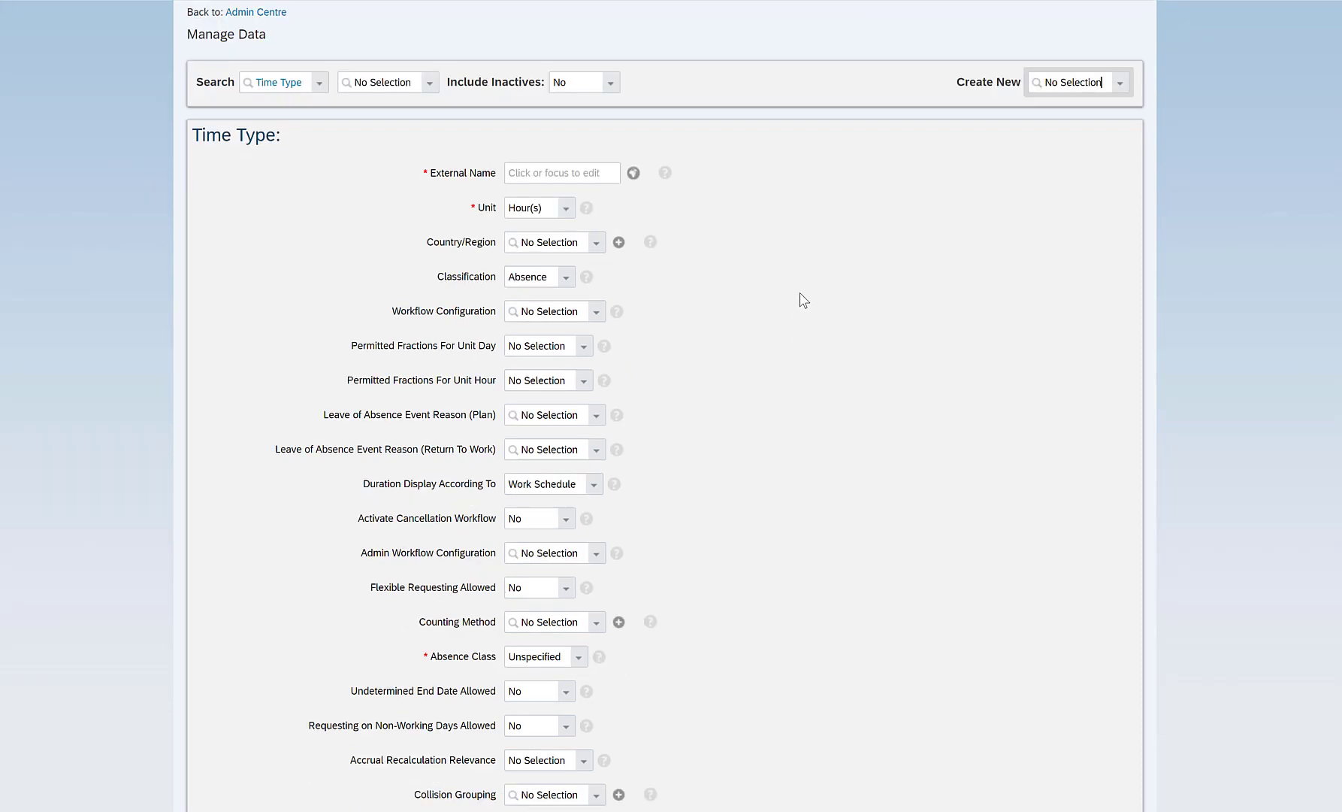
scroll(817, 434, "down", 4)
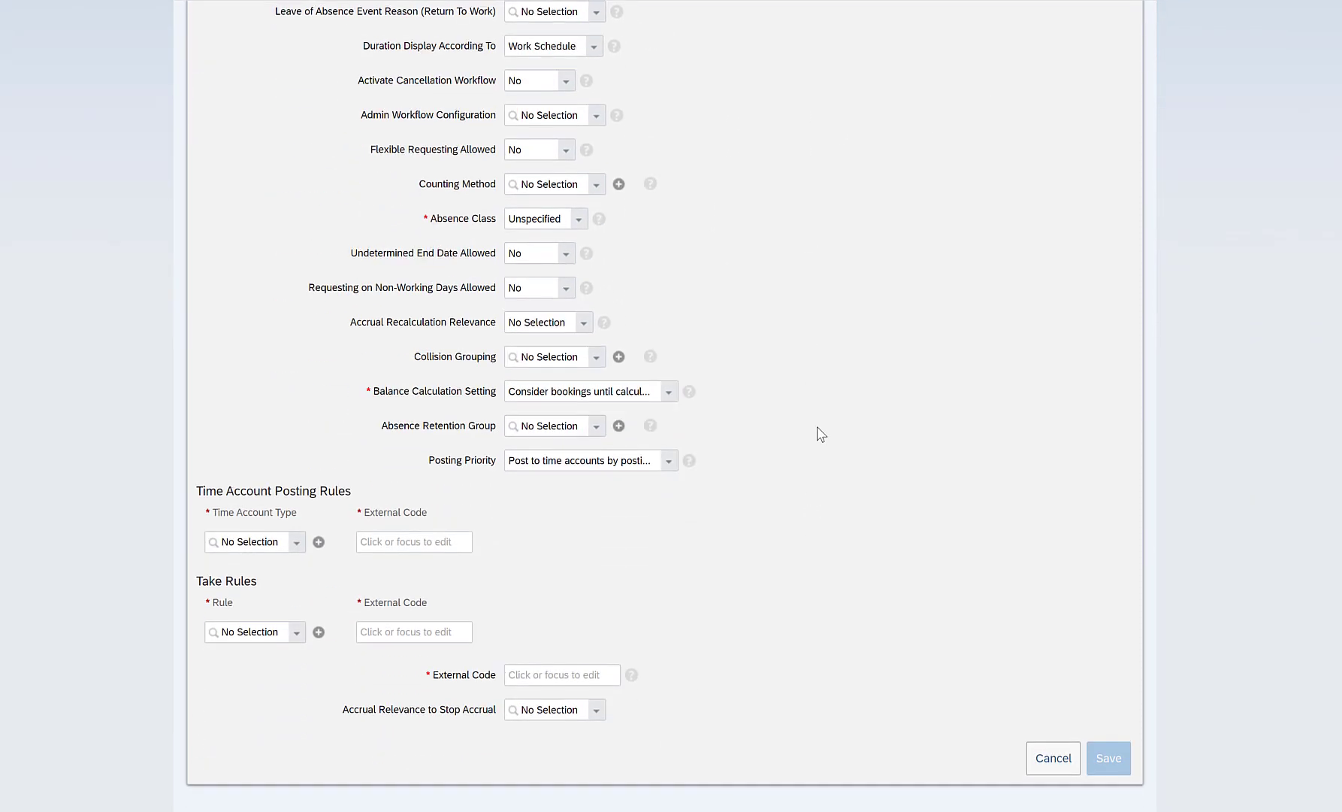
scroll(821, 435, "up", 5)
scroll(820, 435, "up", 1)
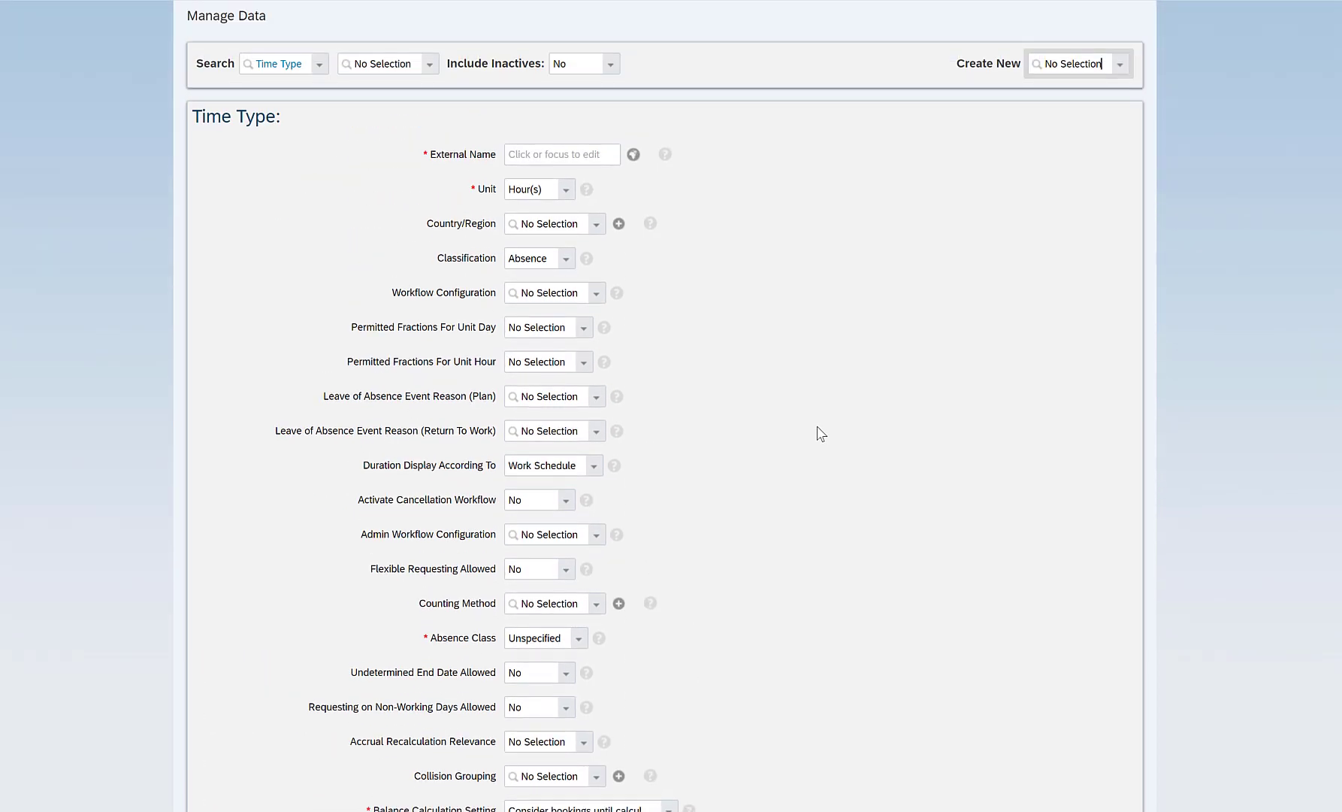
left_click(580, 154)
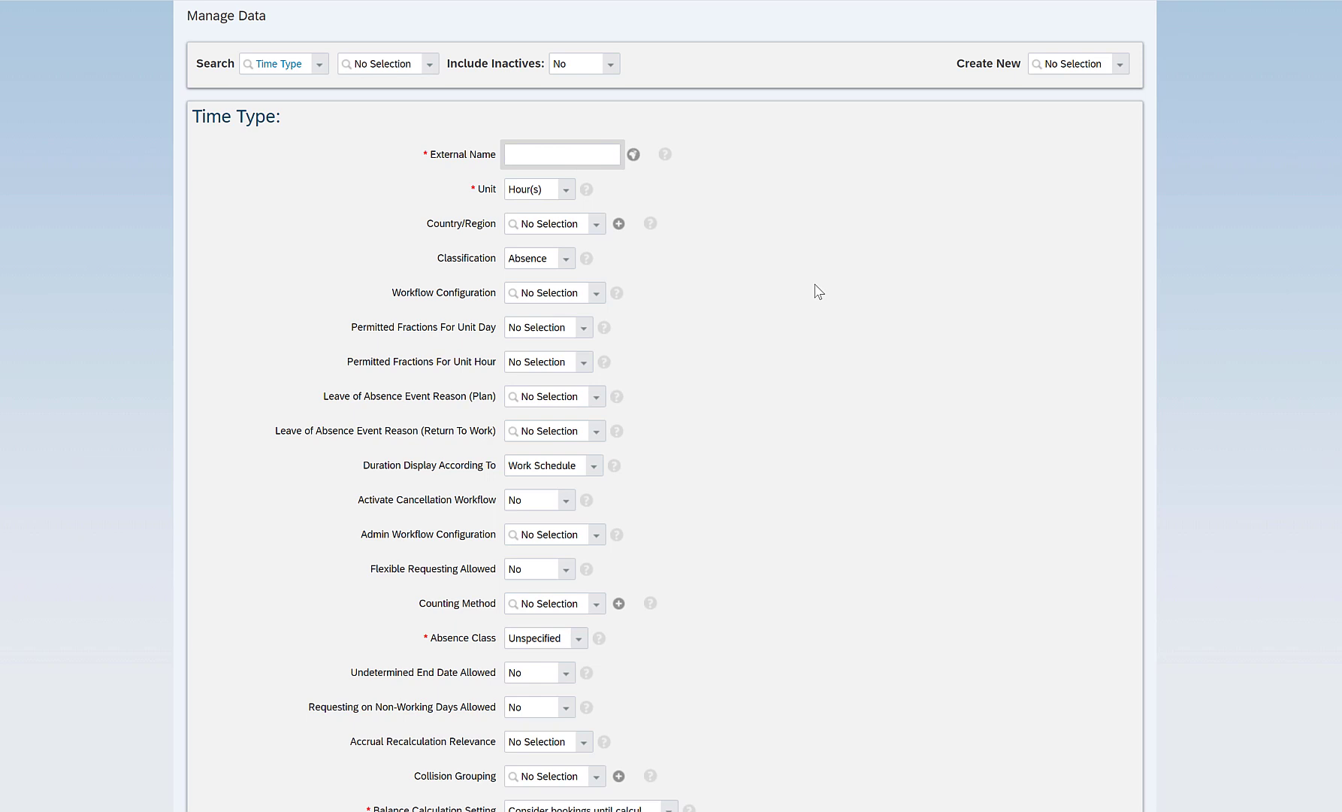
type("db_annual_leave")
left_click(567, 190)
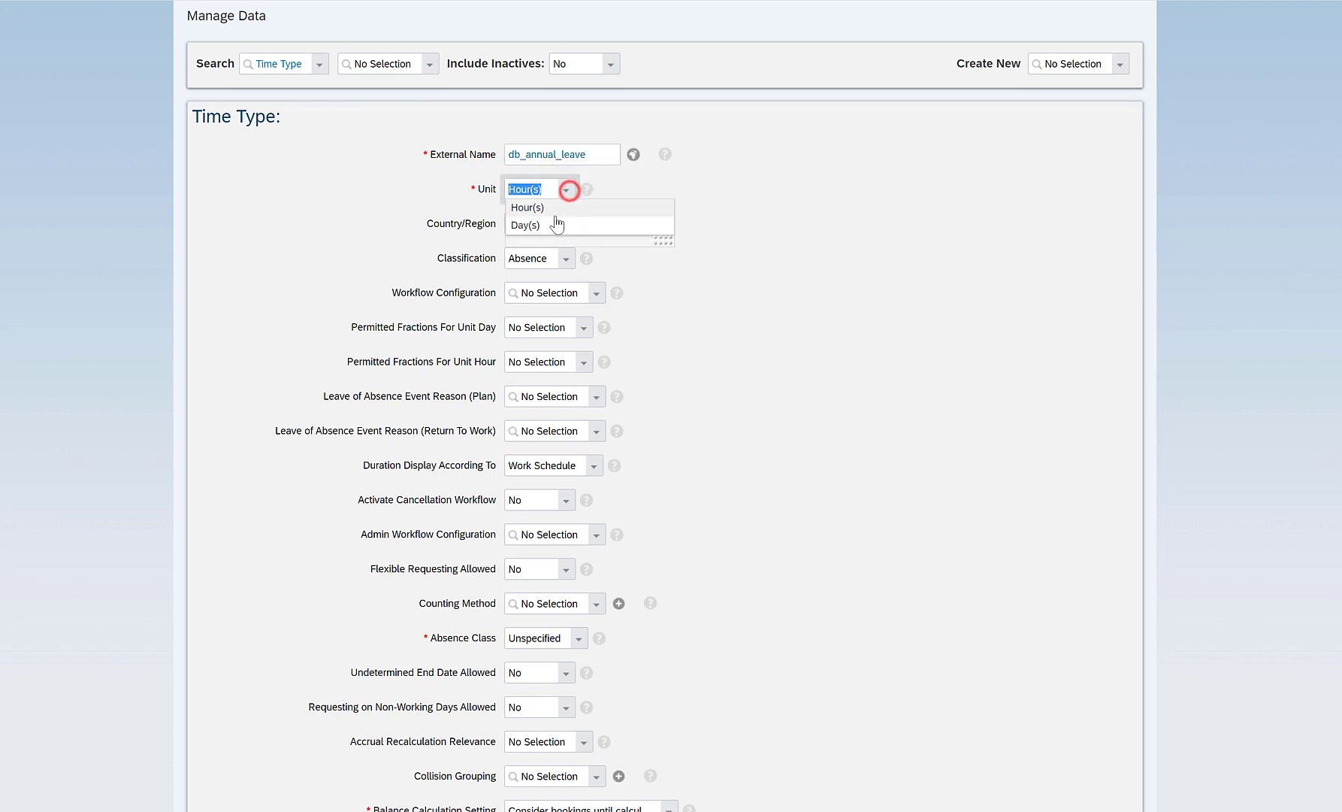
left_click(611, 210)
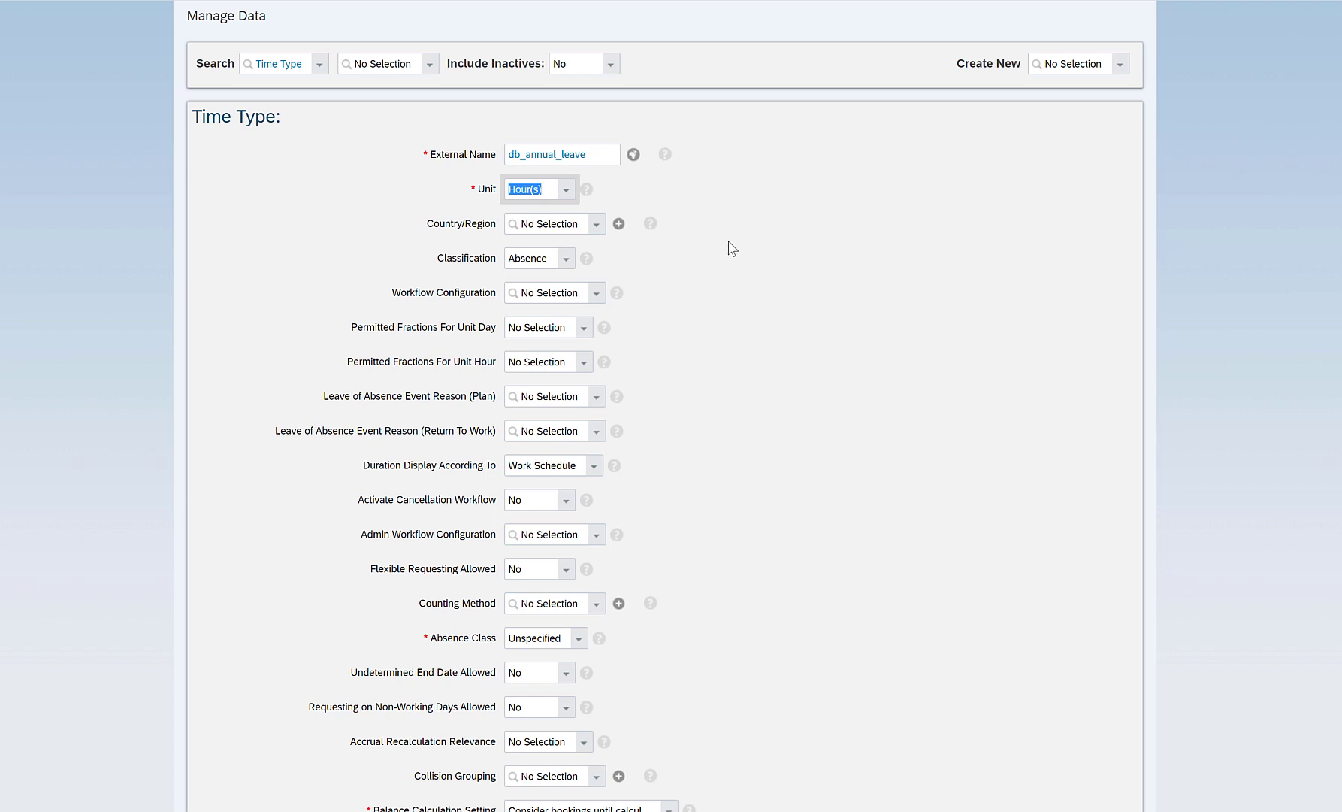
Review the External Name, Unit and Country/Region fields and the available Classification options without changing them.
left_click_drag(601, 155, 509, 154)
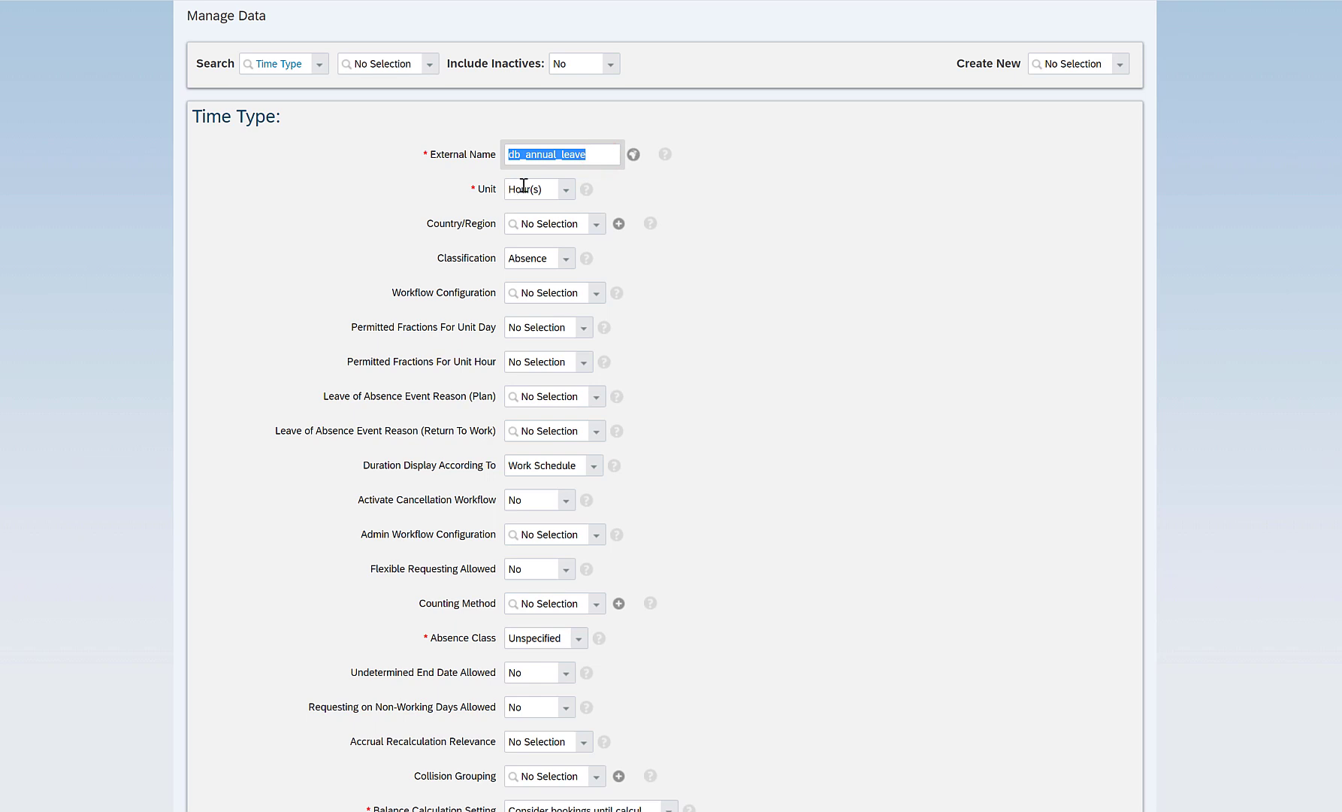
left_click(524, 186)
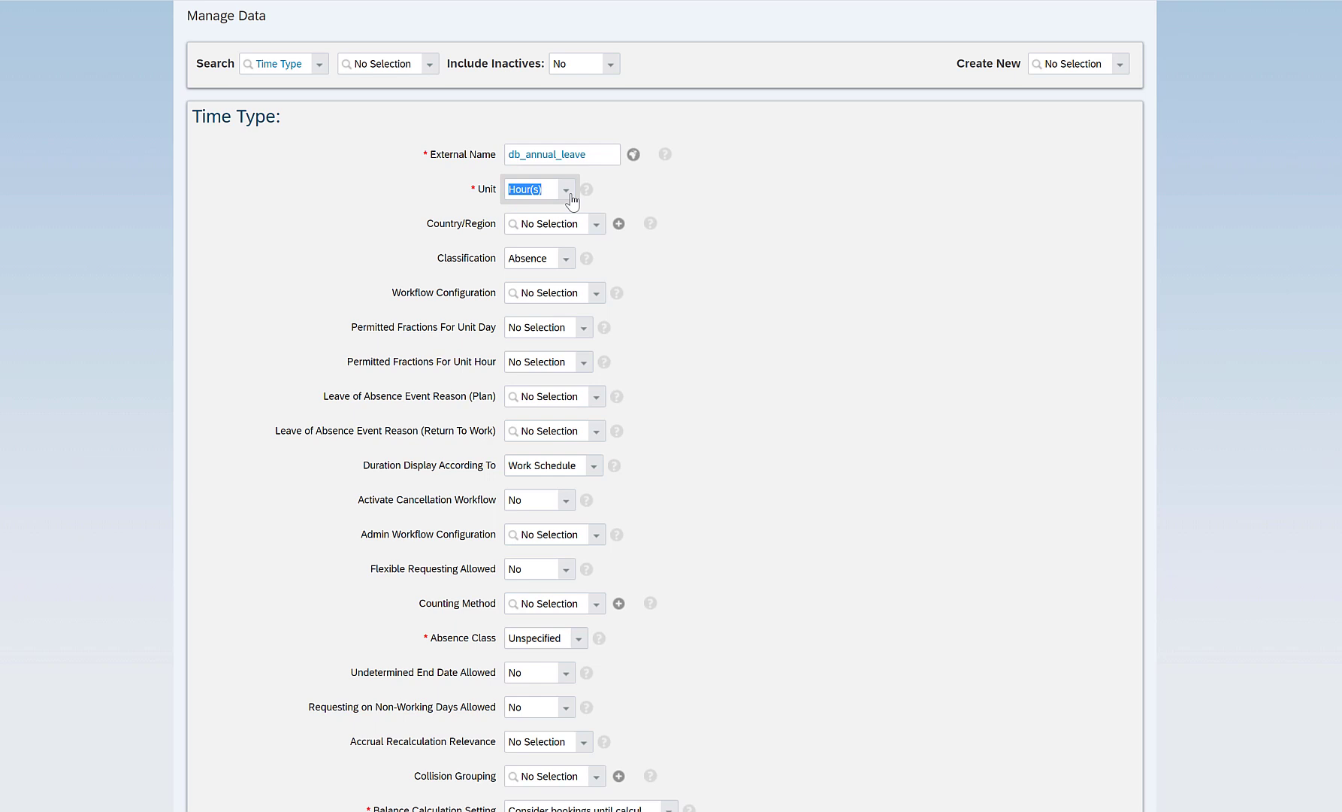
left_click(605, 153)
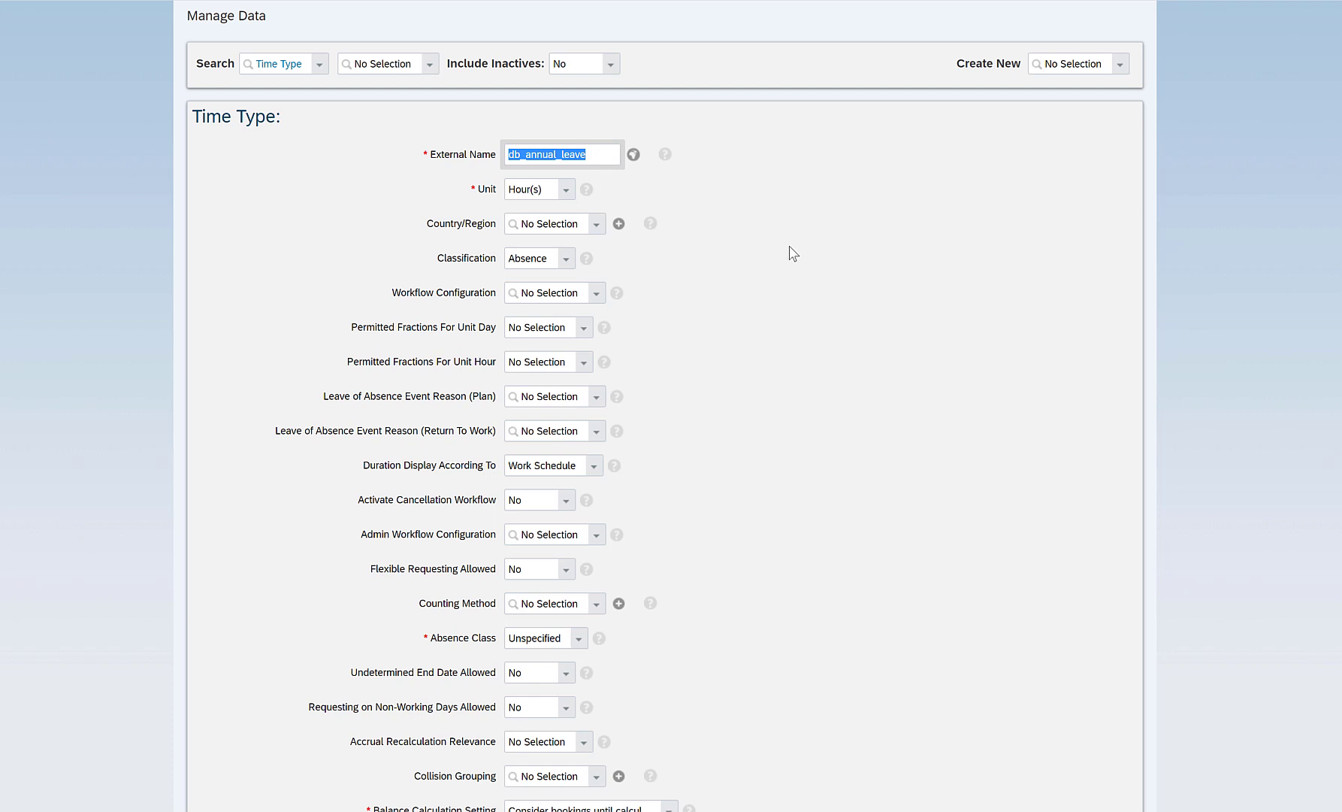
left_click(602, 154)
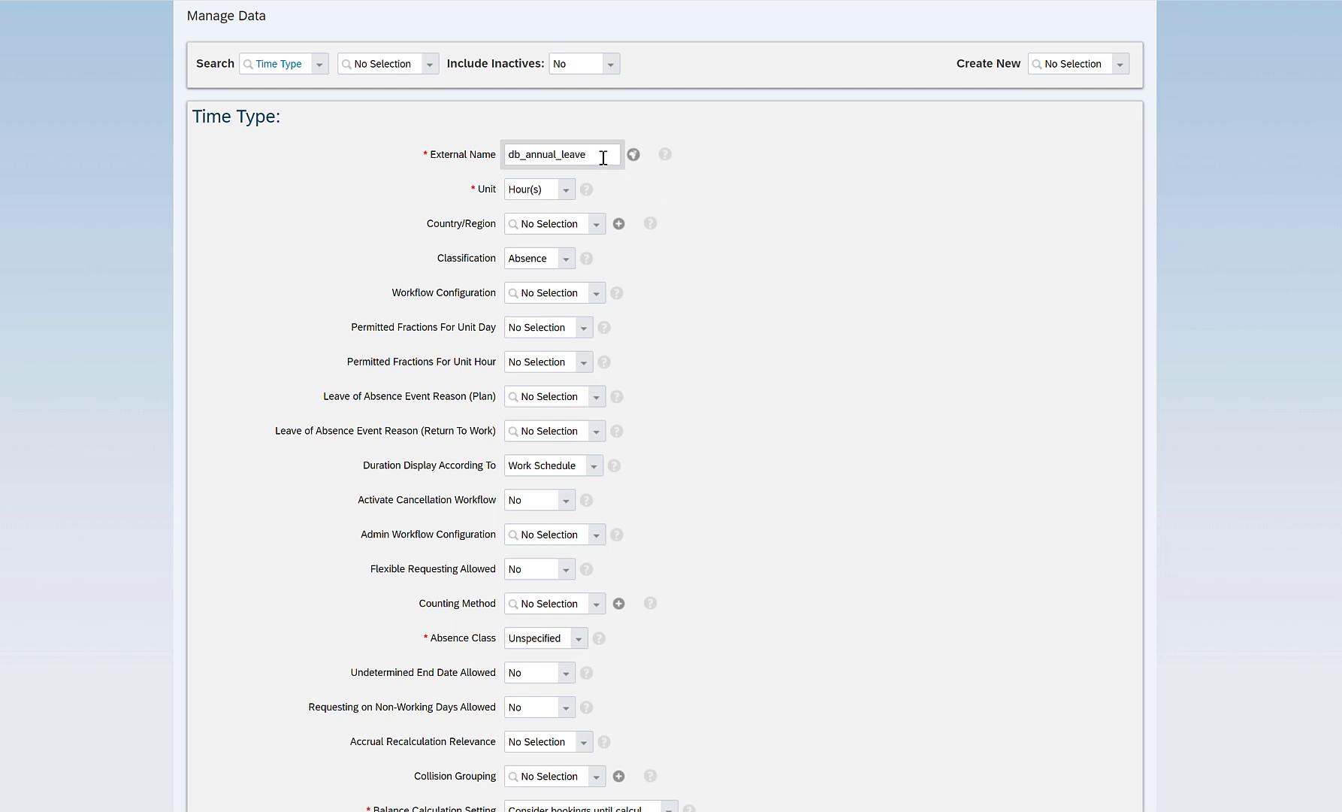
left_click_drag(602, 155, 521, 154)
left_click(546, 223)
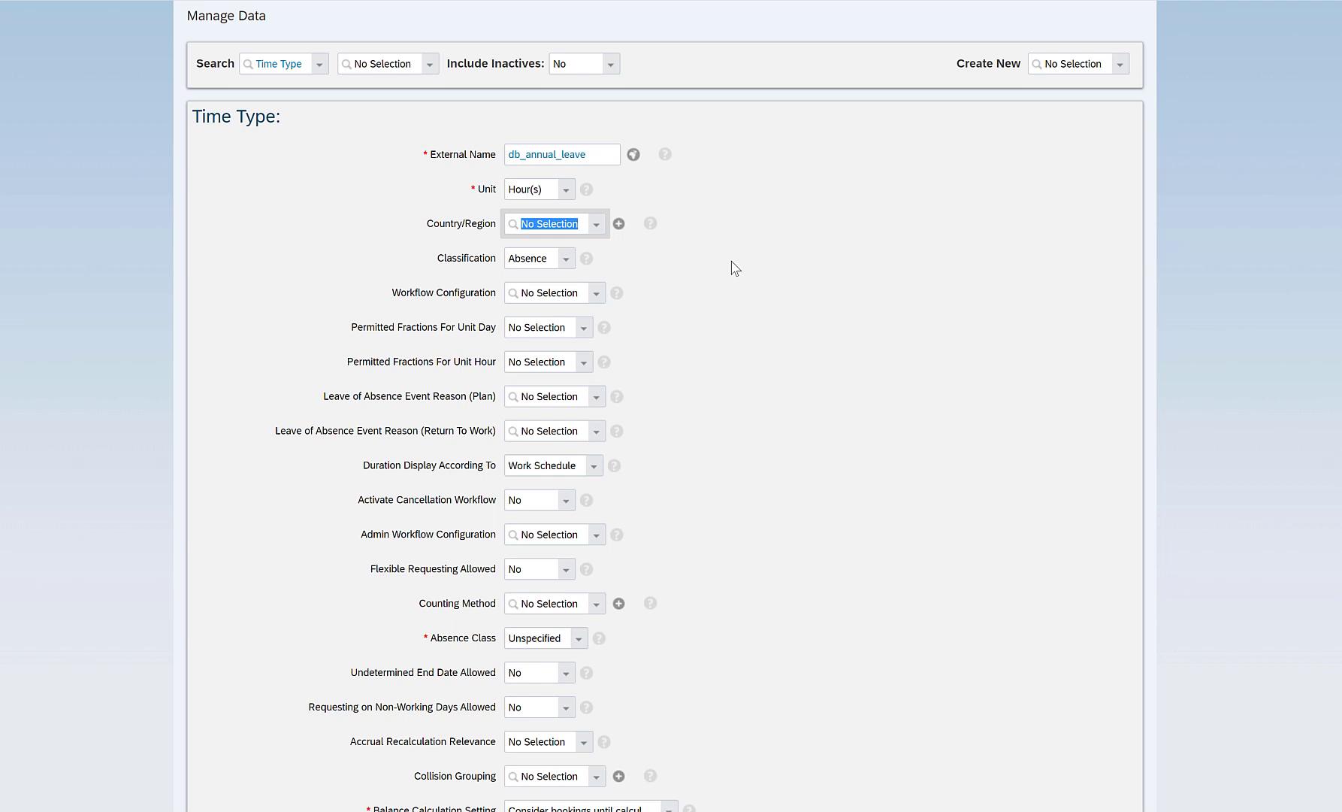
left_click(565, 262)
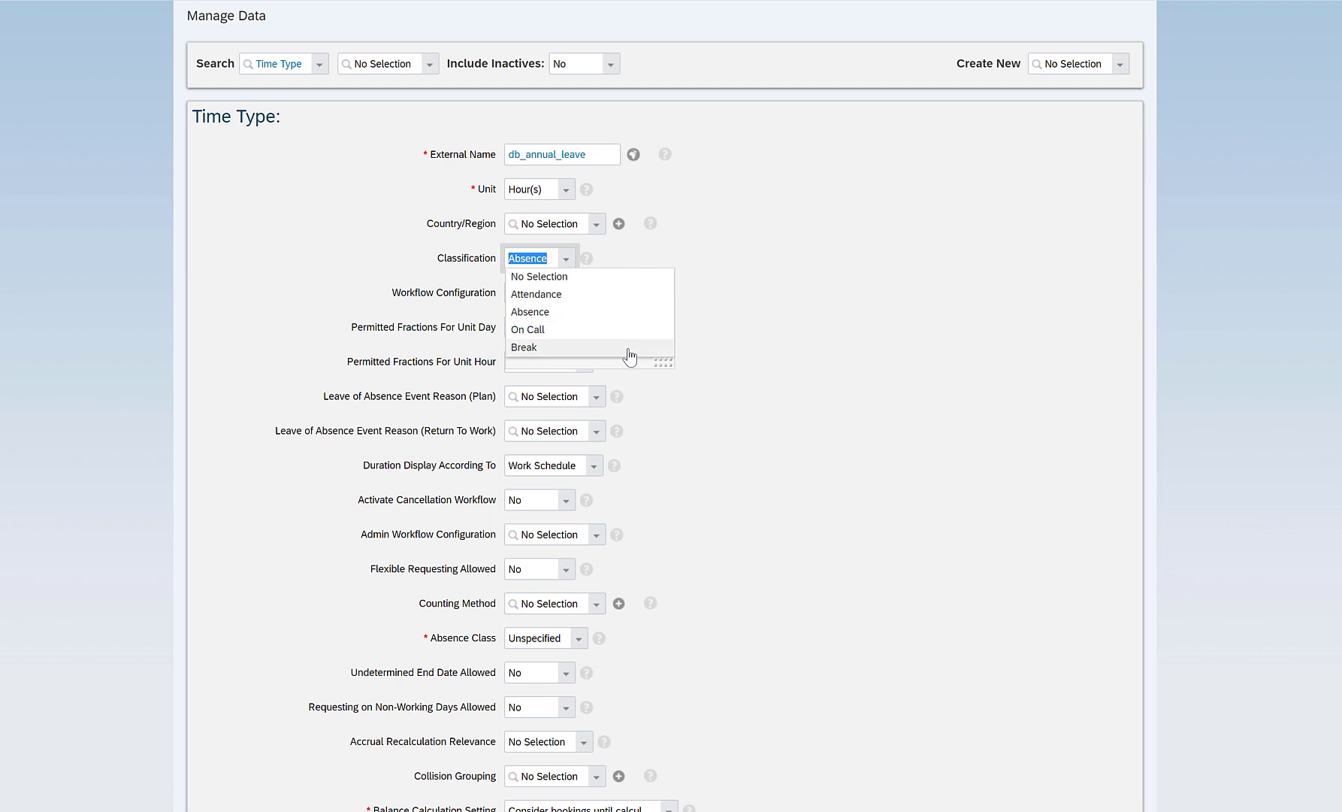
left_click(765, 266)
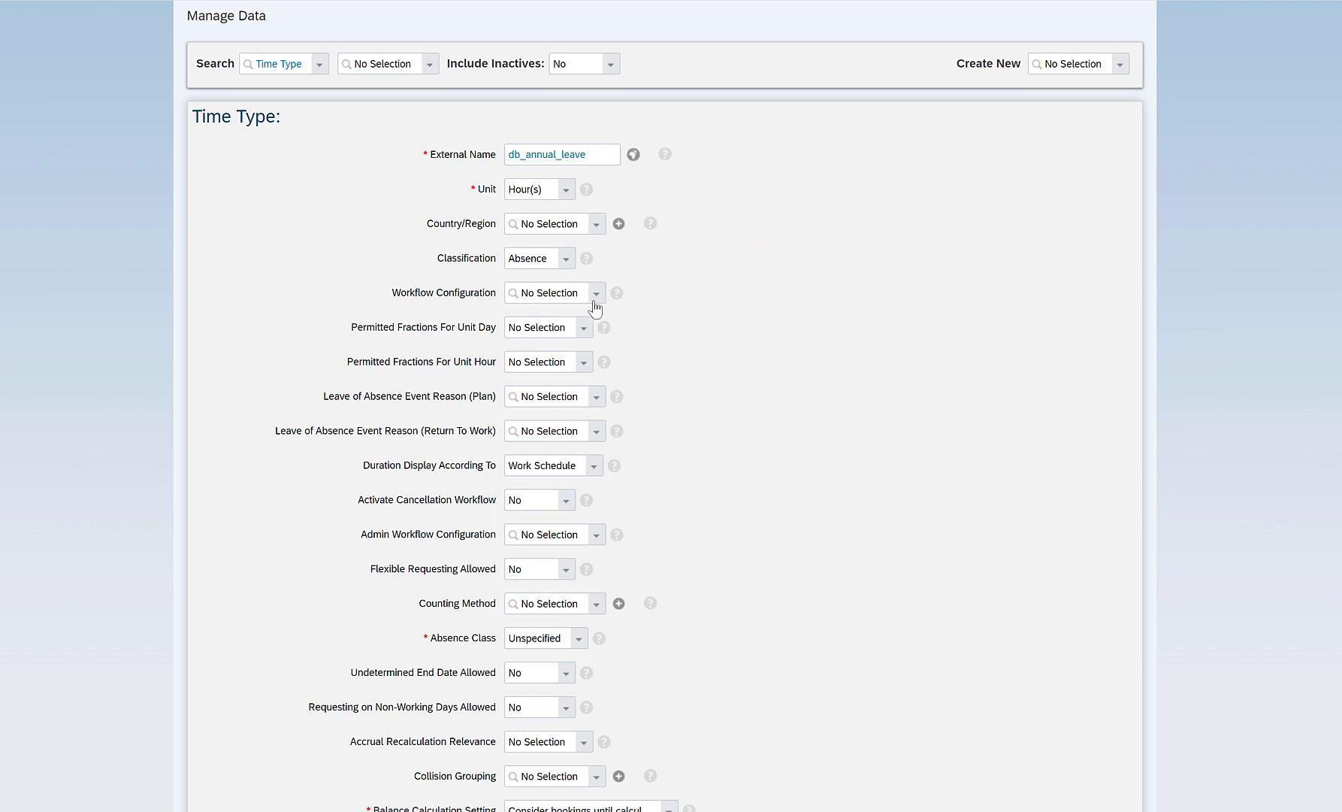
Find "workflow" in the form and examine the Workflow Configuration, Admin Workflow Configuration and Activate Cancellation Workflow fields.
key("ctrl+f")
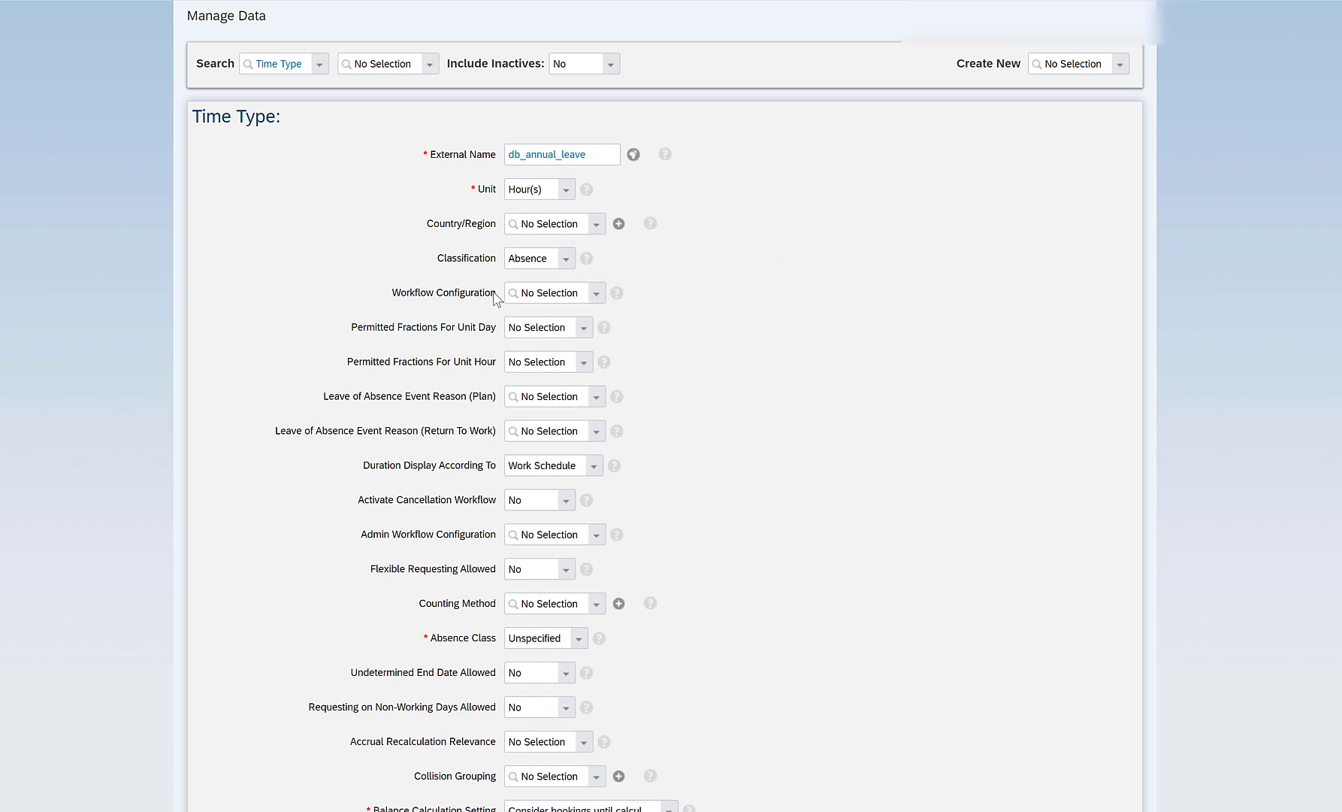
type("workflow")
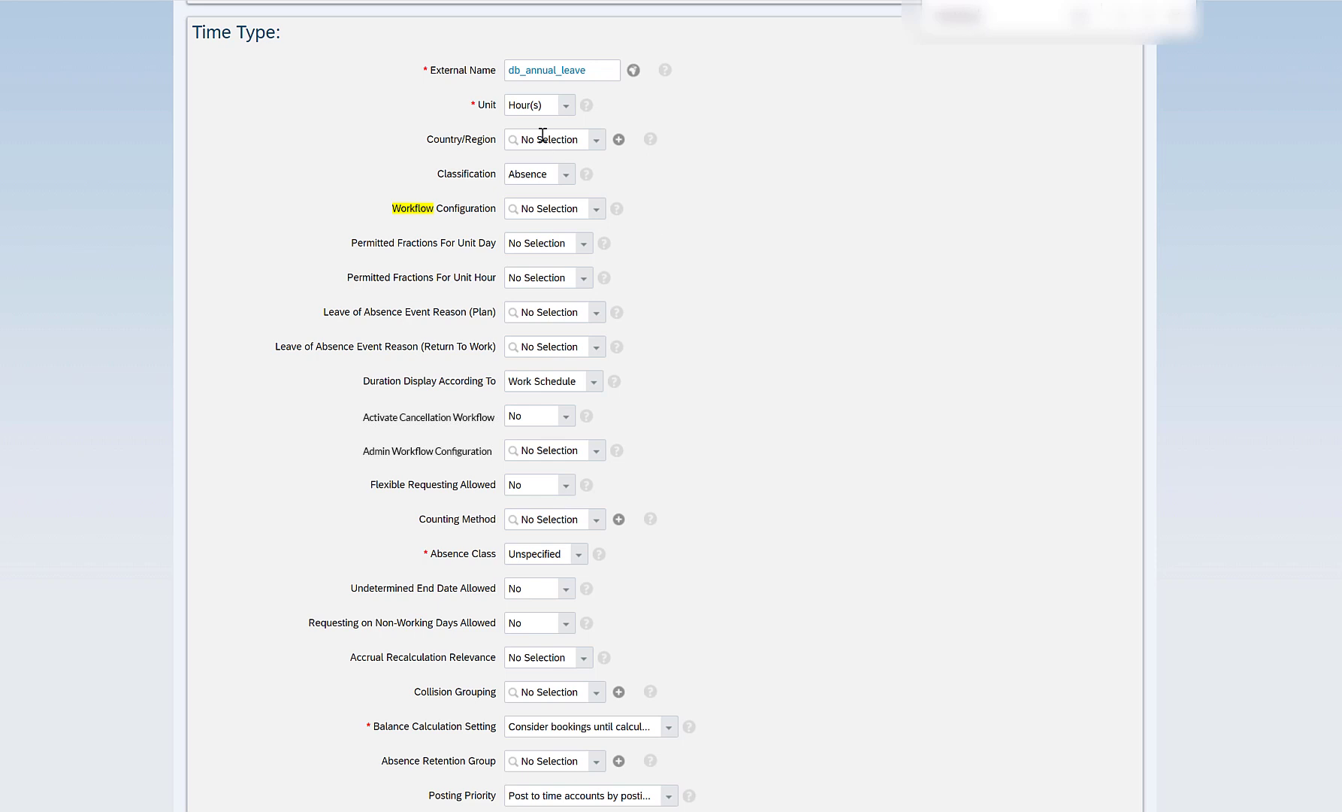
left_click_drag(599, 73, 491, 69)
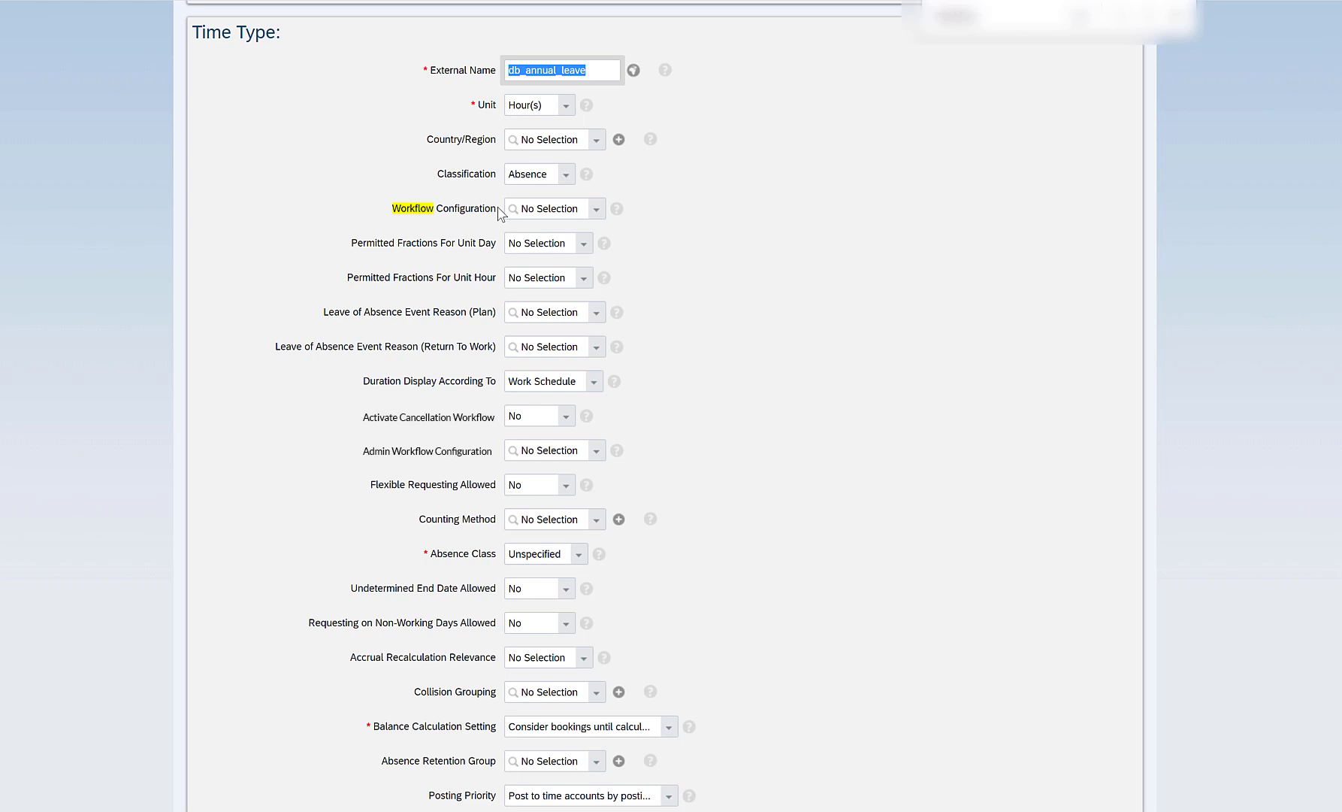
left_click_drag(505, 214, 404, 215)
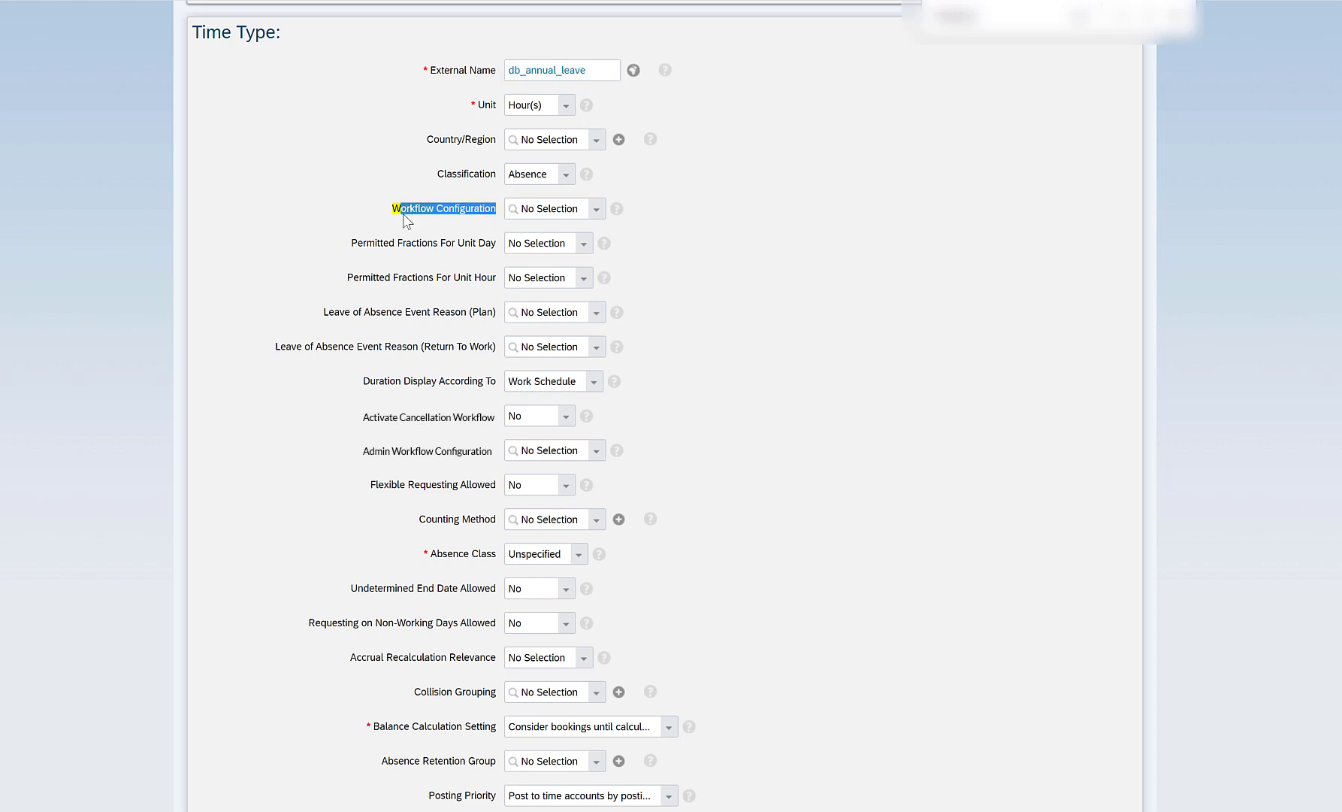
left_click(560, 208)
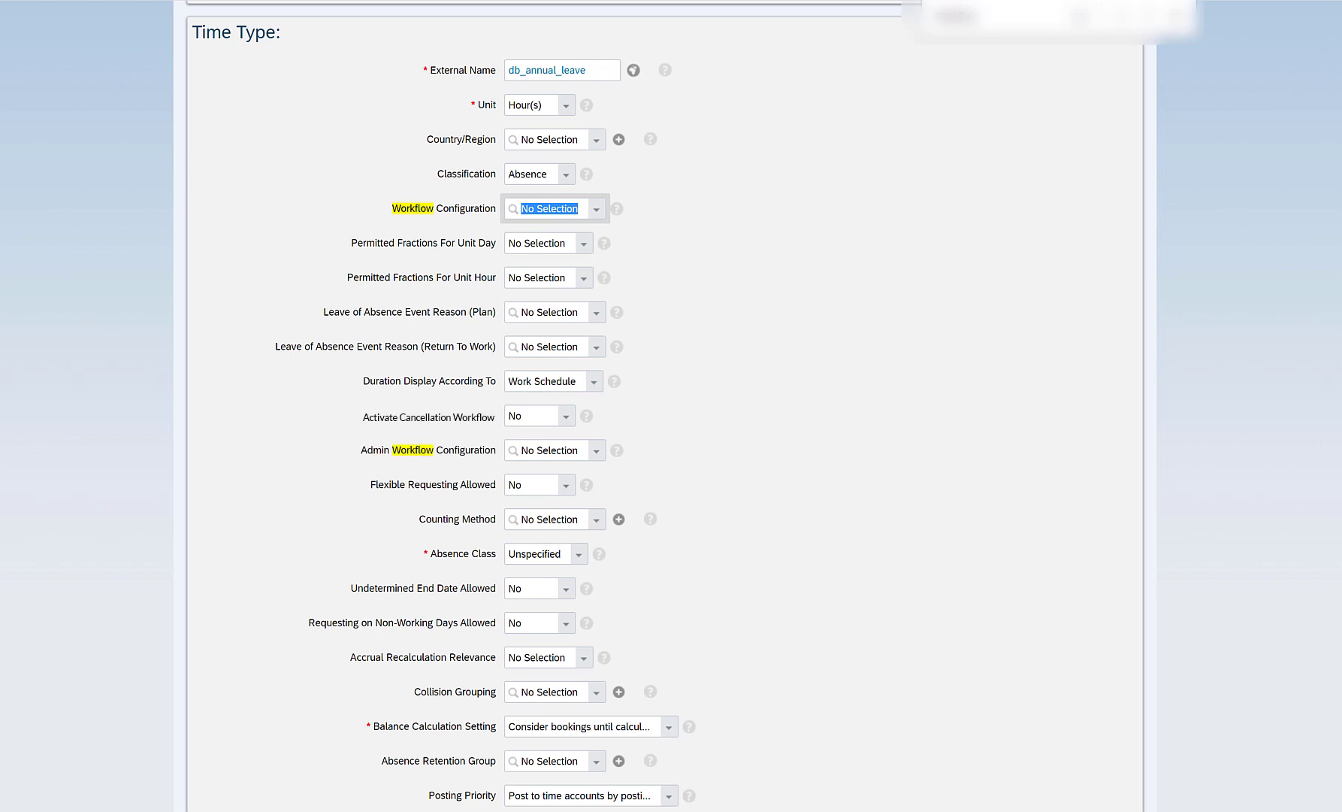
left_click_drag(362, 451, 498, 453)
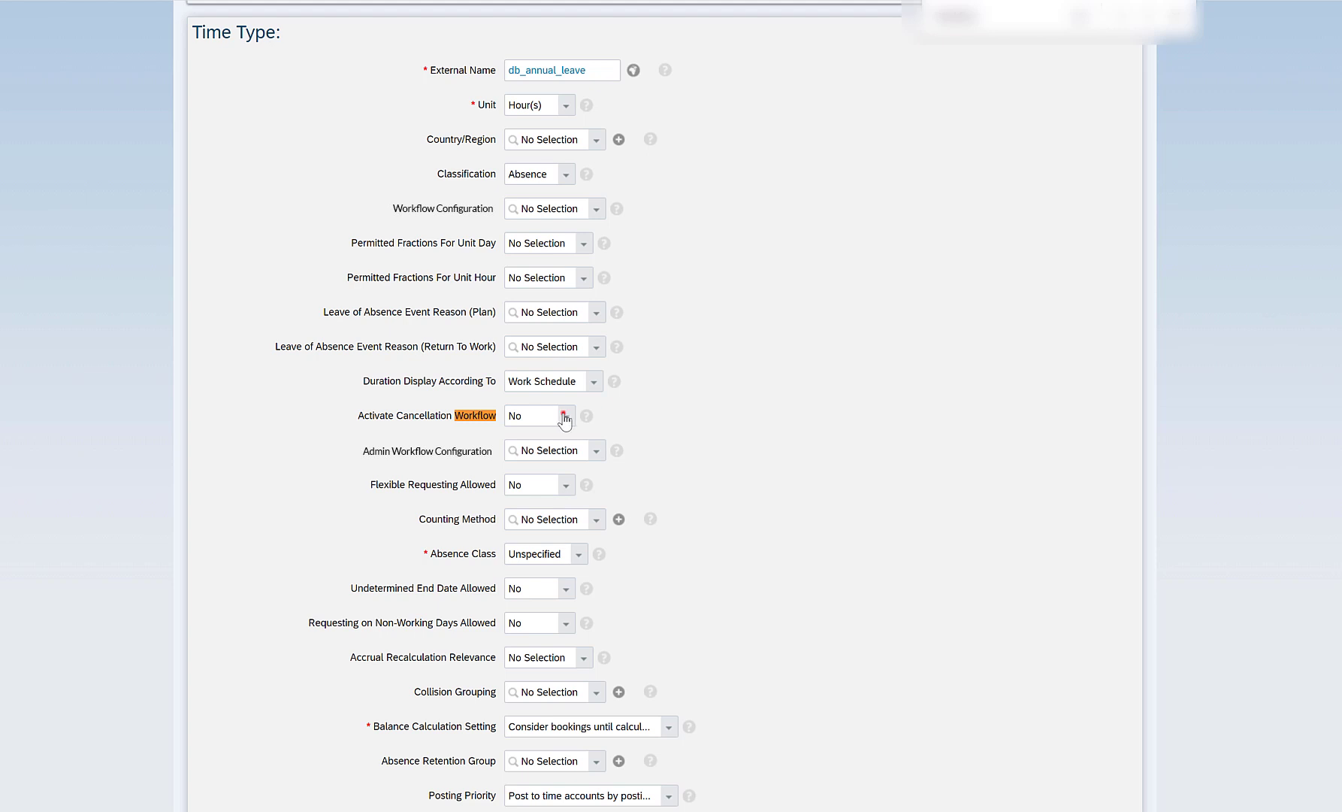
left_click(561, 415)
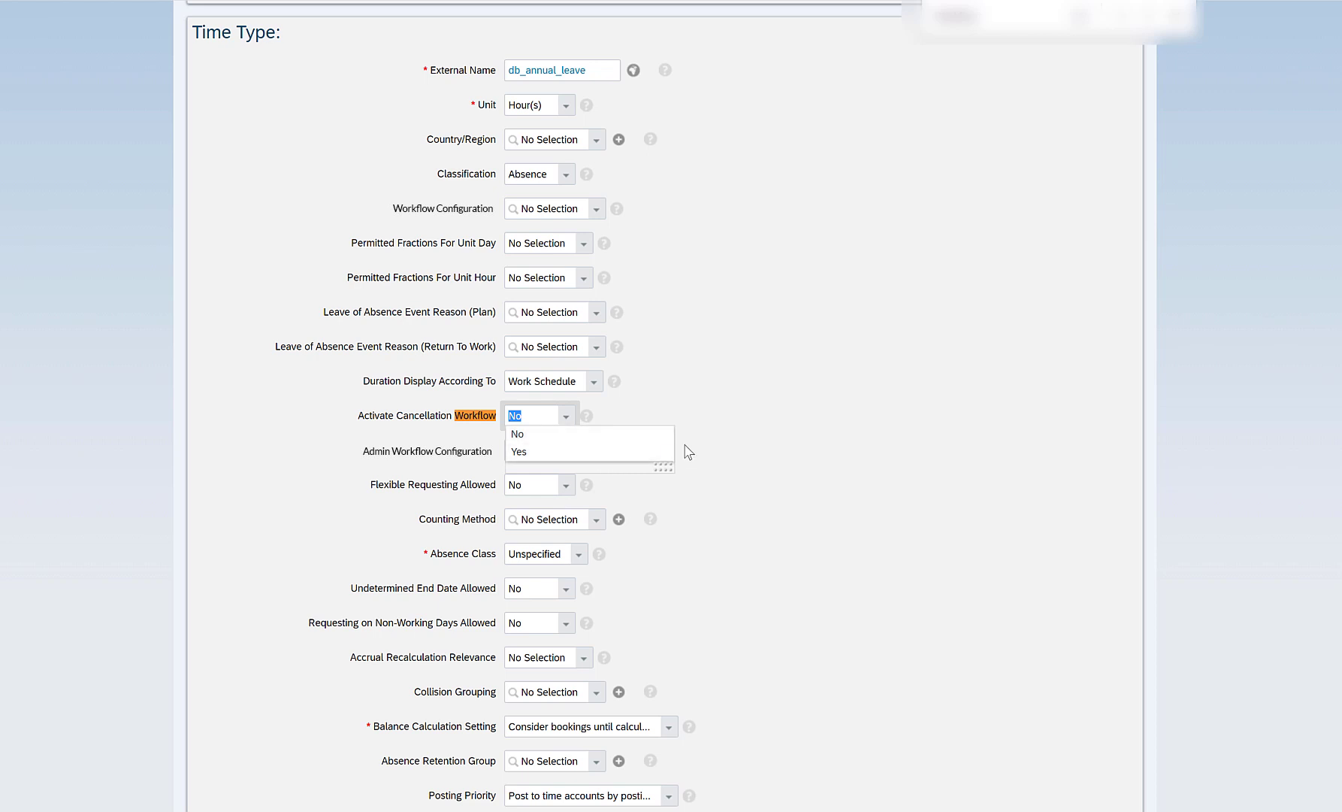
left_click(754, 448)
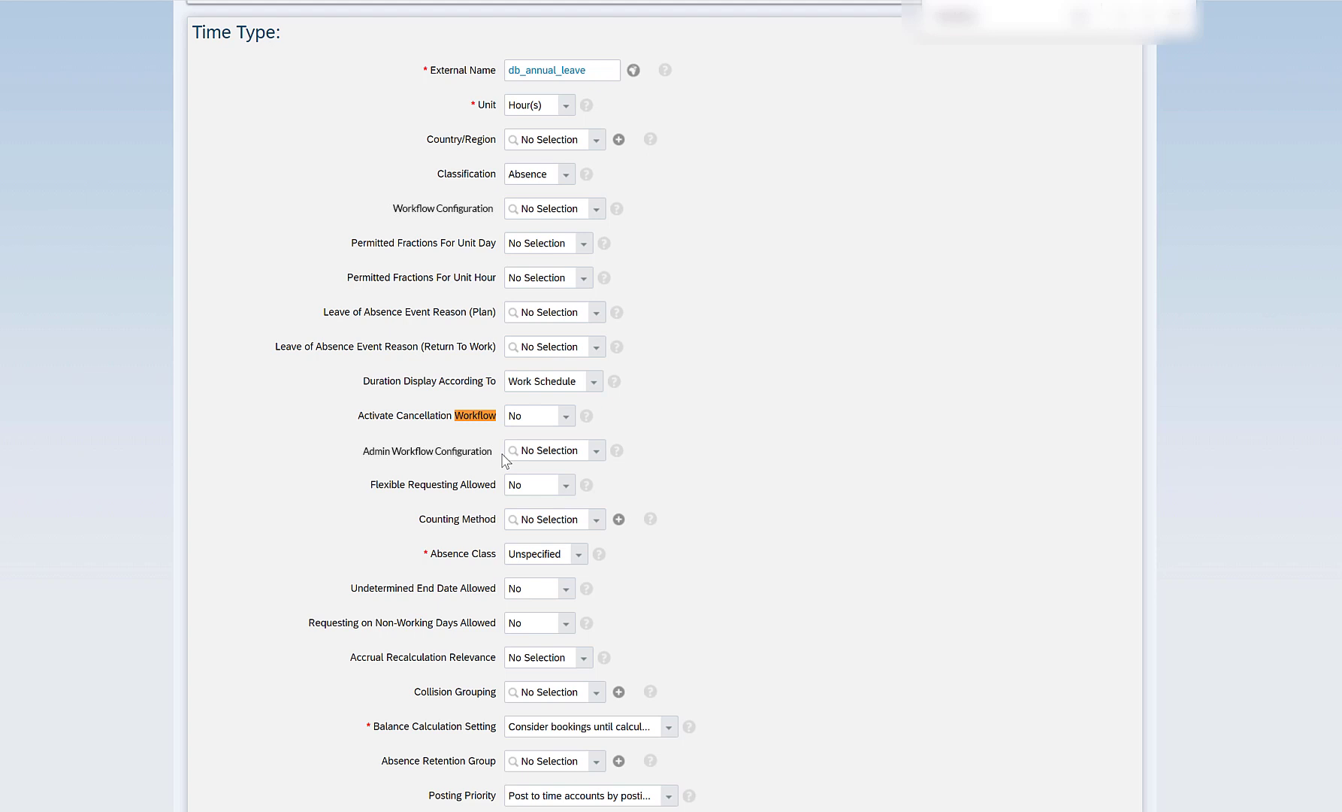
left_click(790, 300)
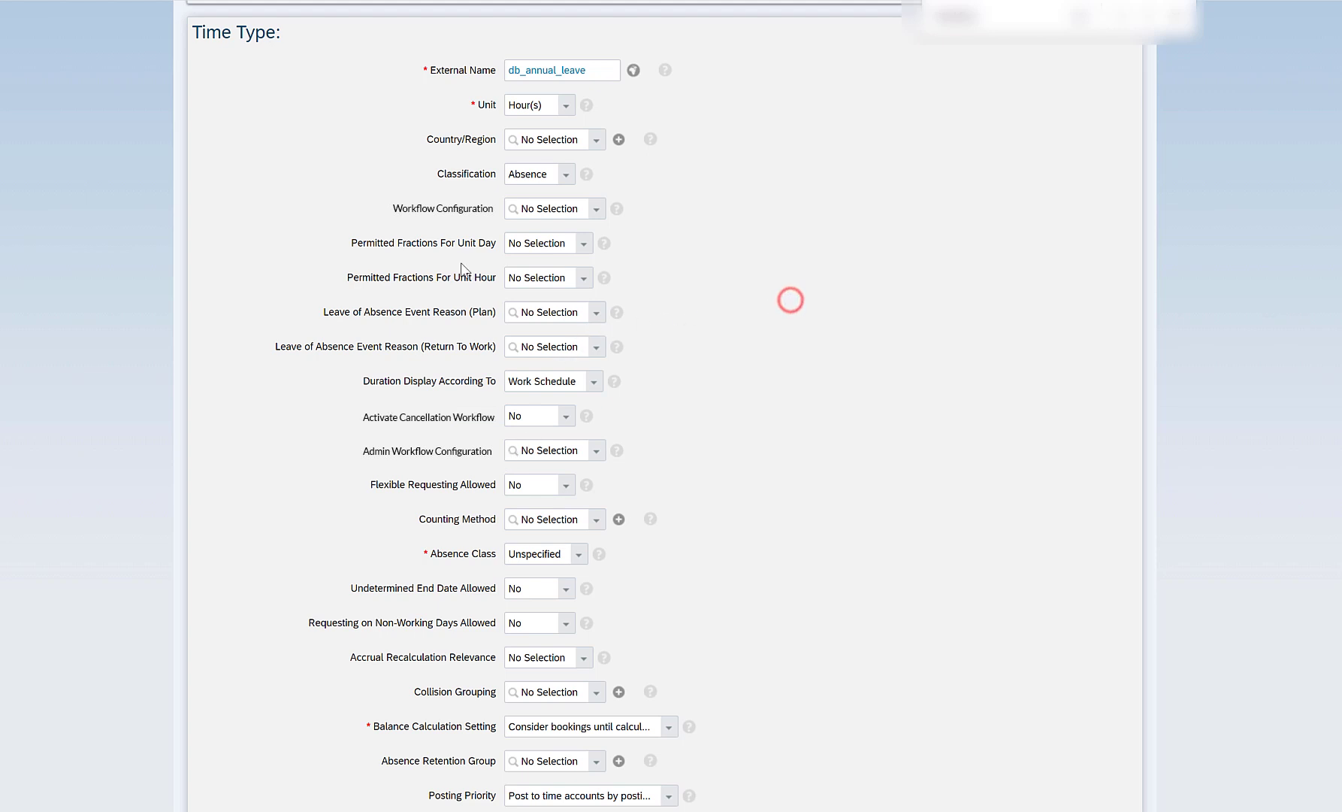
Examine the options of Permitted Fractions For Unit Day and Unit Hour and compare both fields with the Unit setting.
left_click(581, 246)
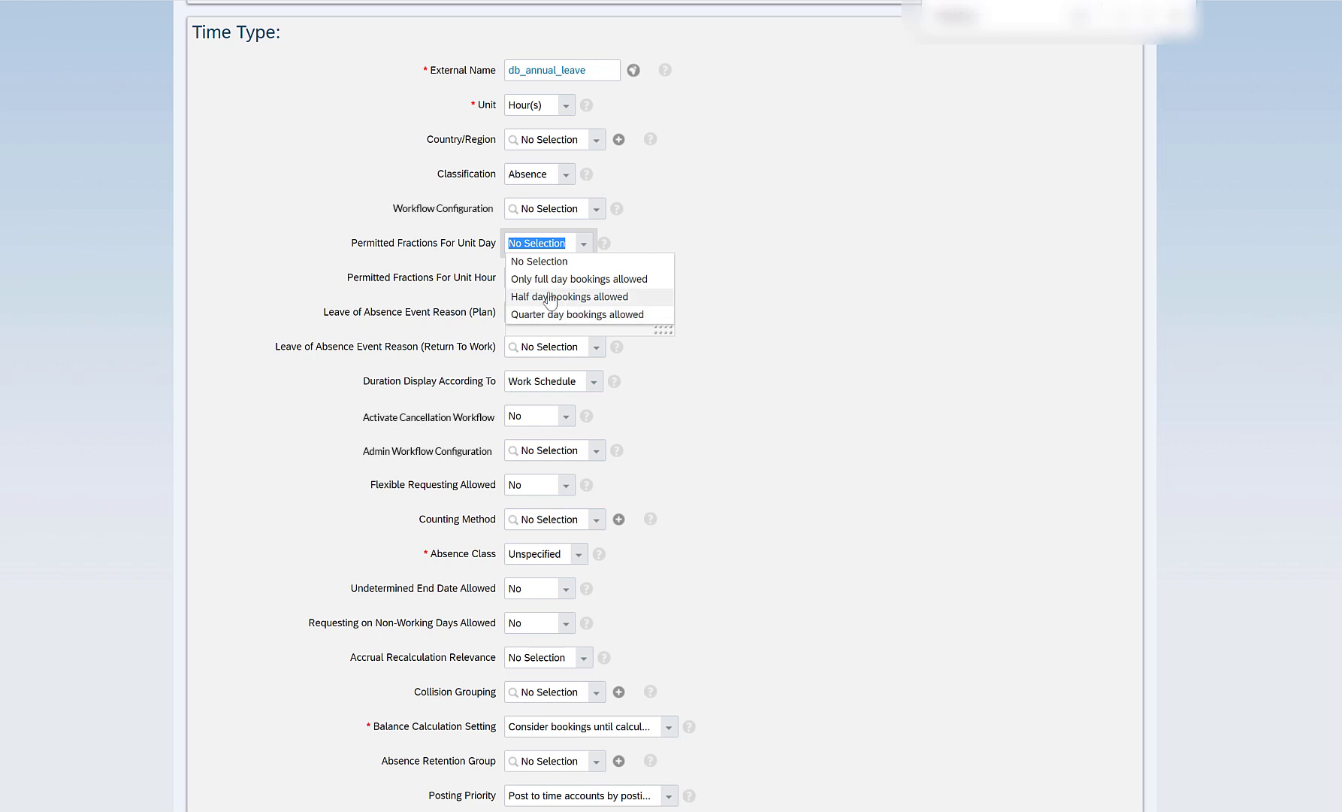
left_click(643, 281)
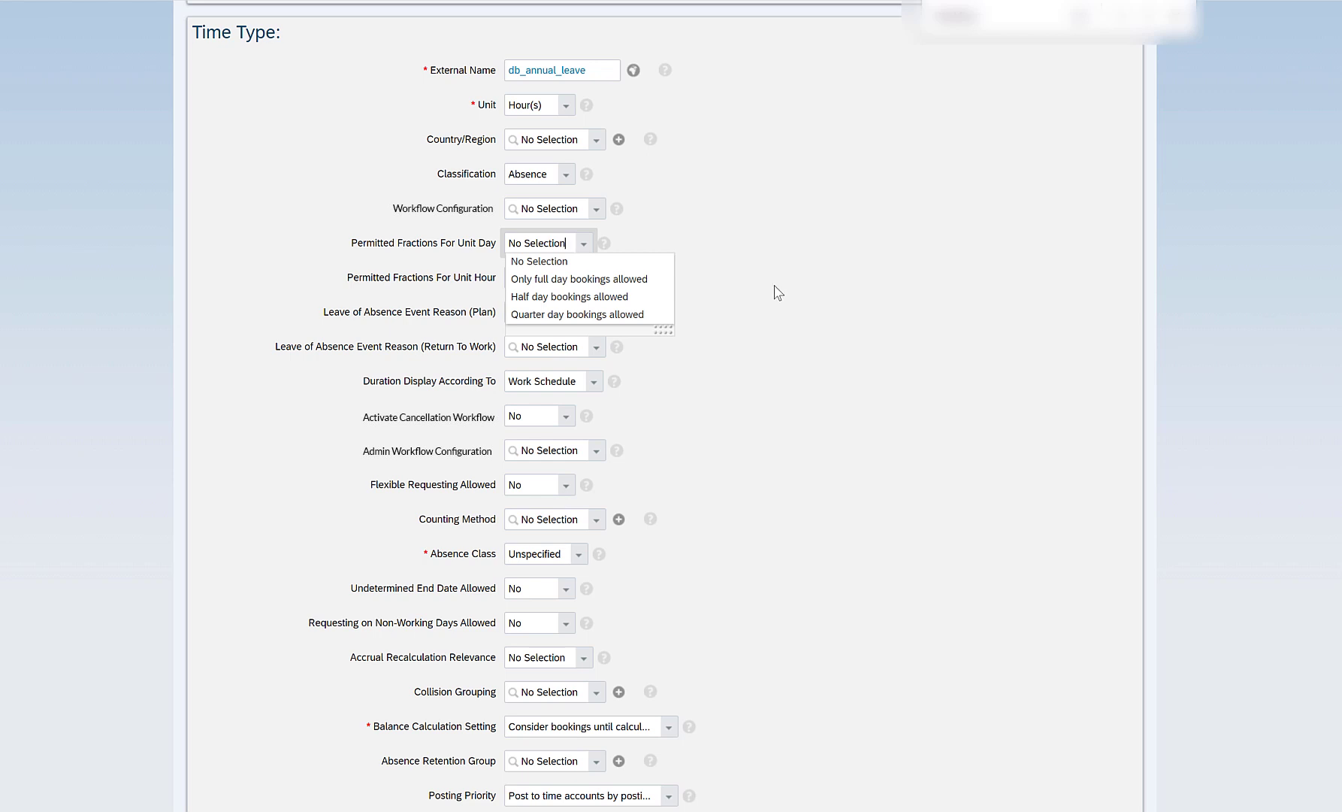
left_click(732, 304)
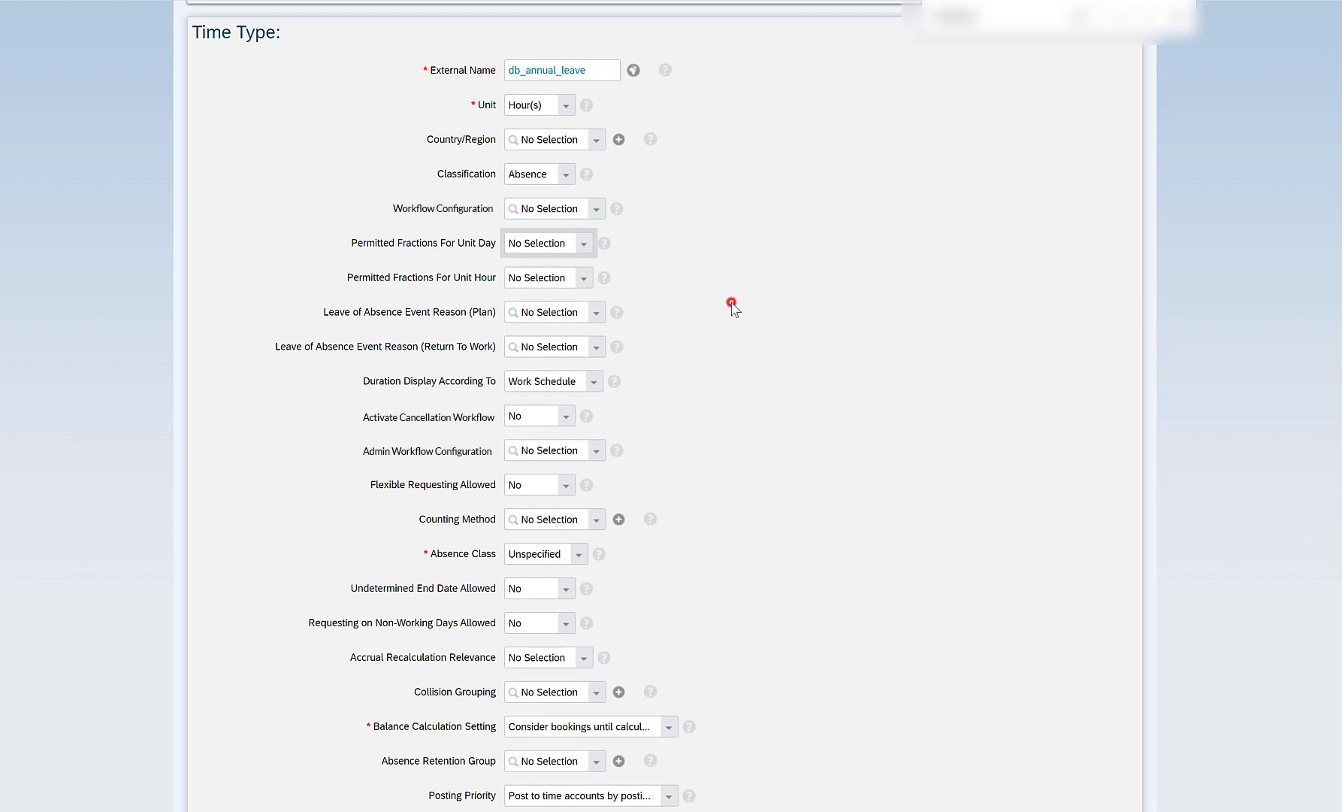
left_click(585, 278)
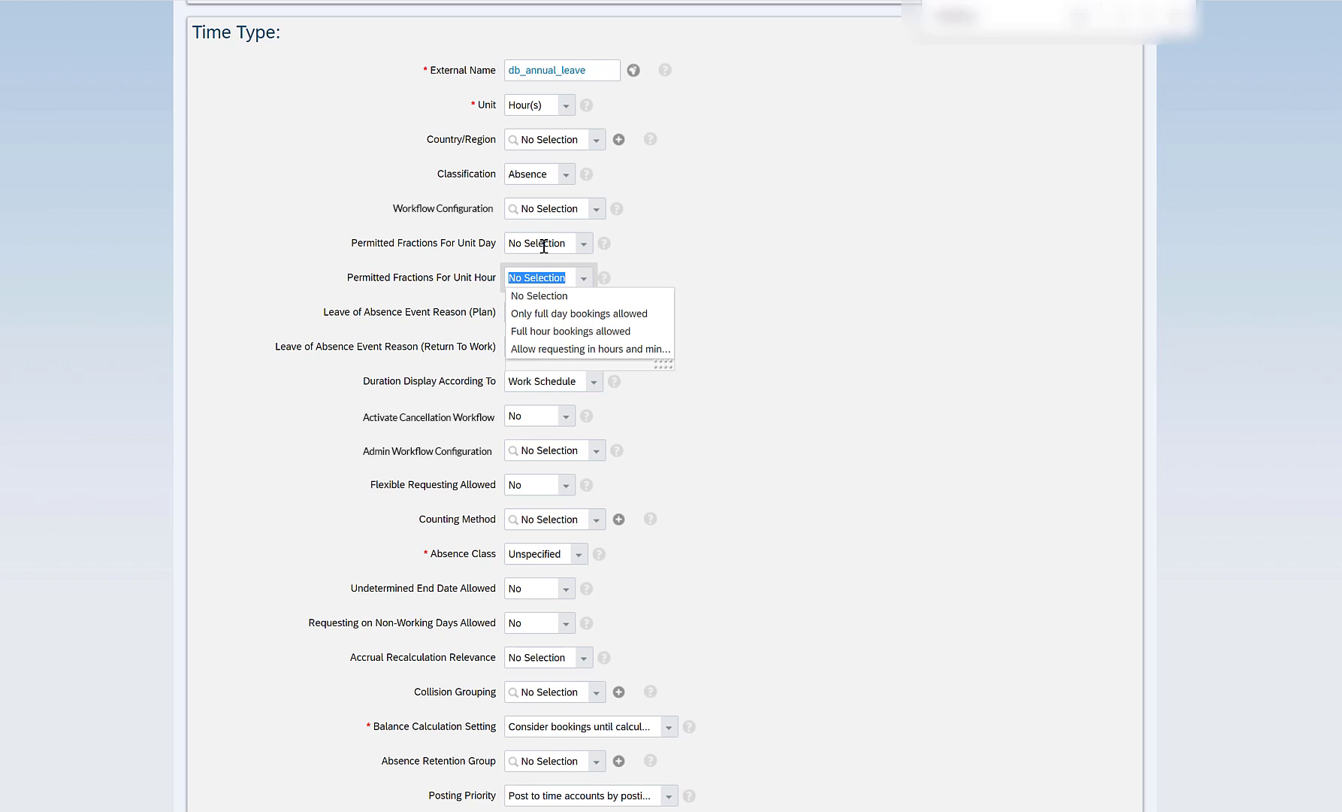
left_click_drag(454, 245, 499, 245)
left_click_drag(351, 244, 493, 244)
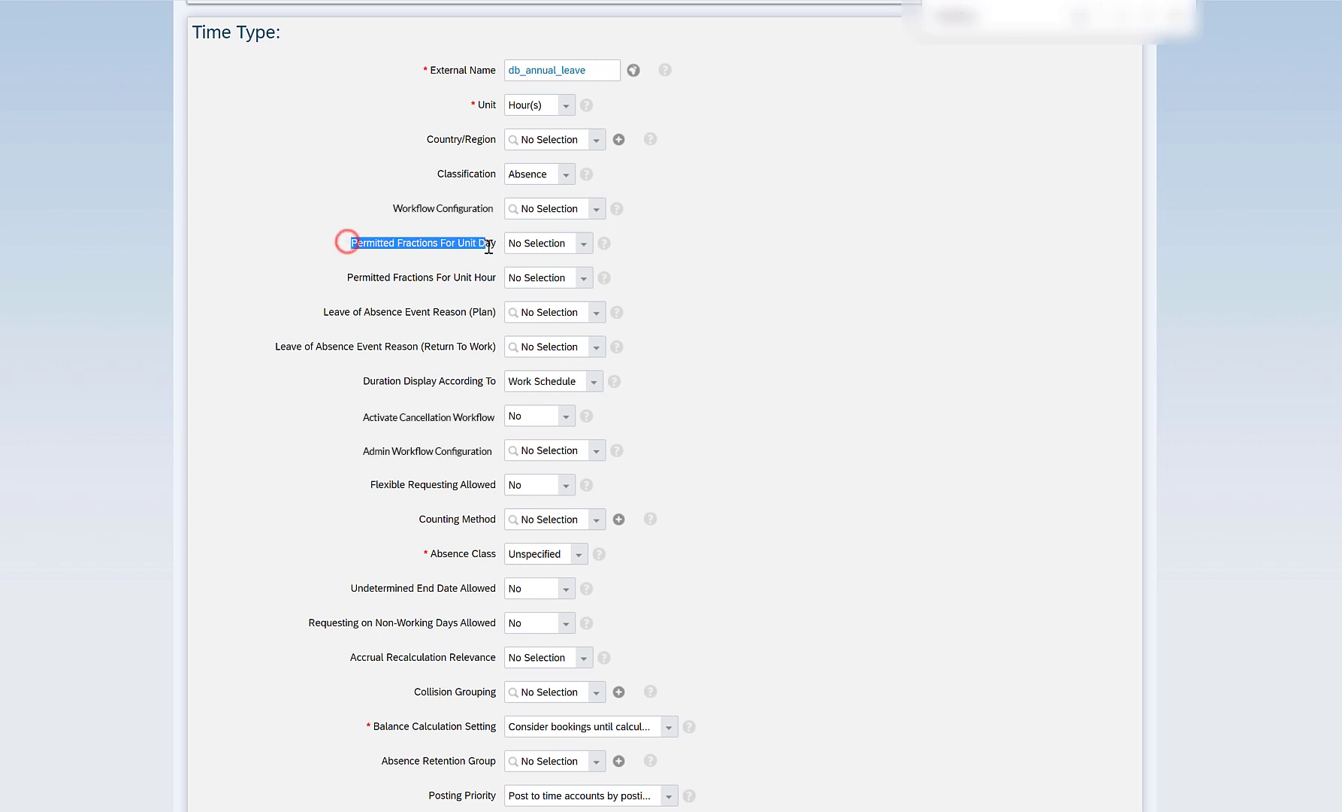
double_click(487, 104)
left_click_drag(346, 276, 500, 286)
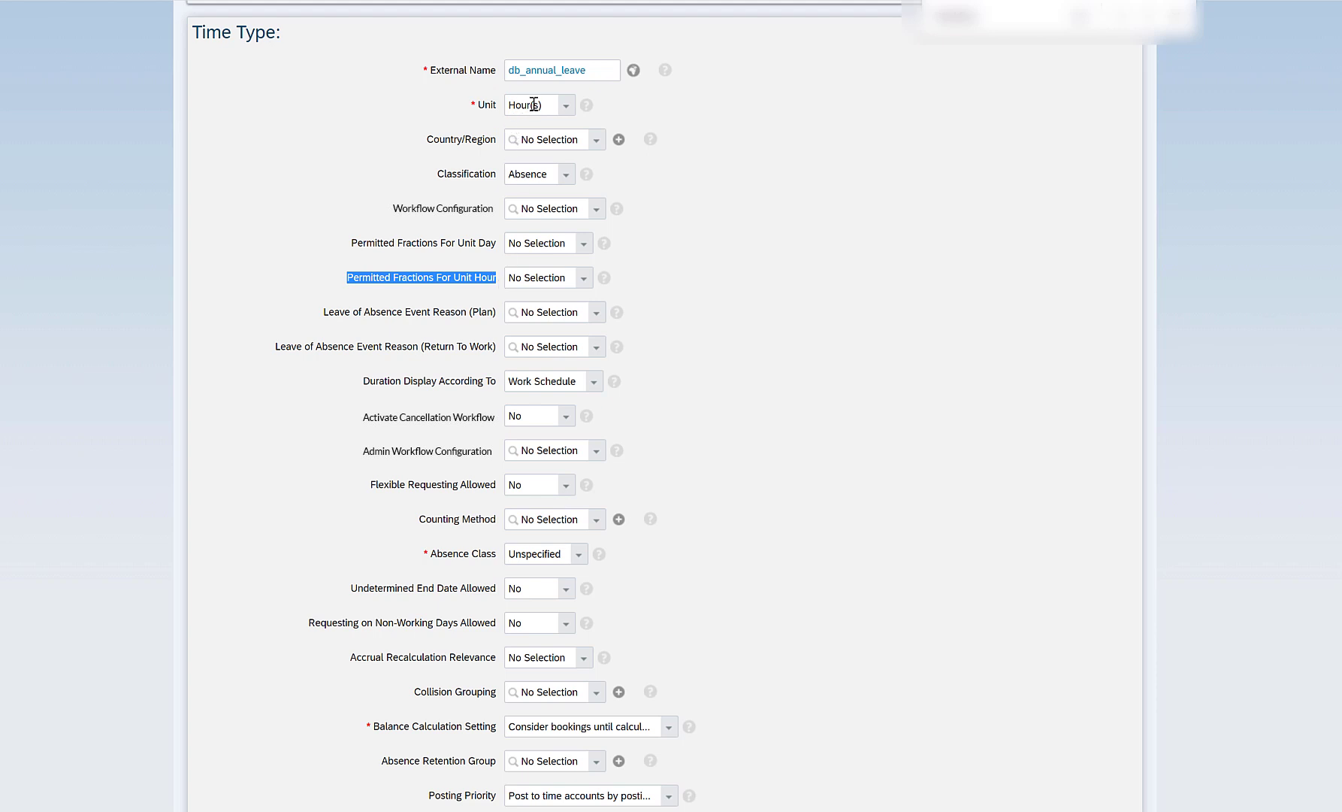
scroll(391, 234, "down", 1)
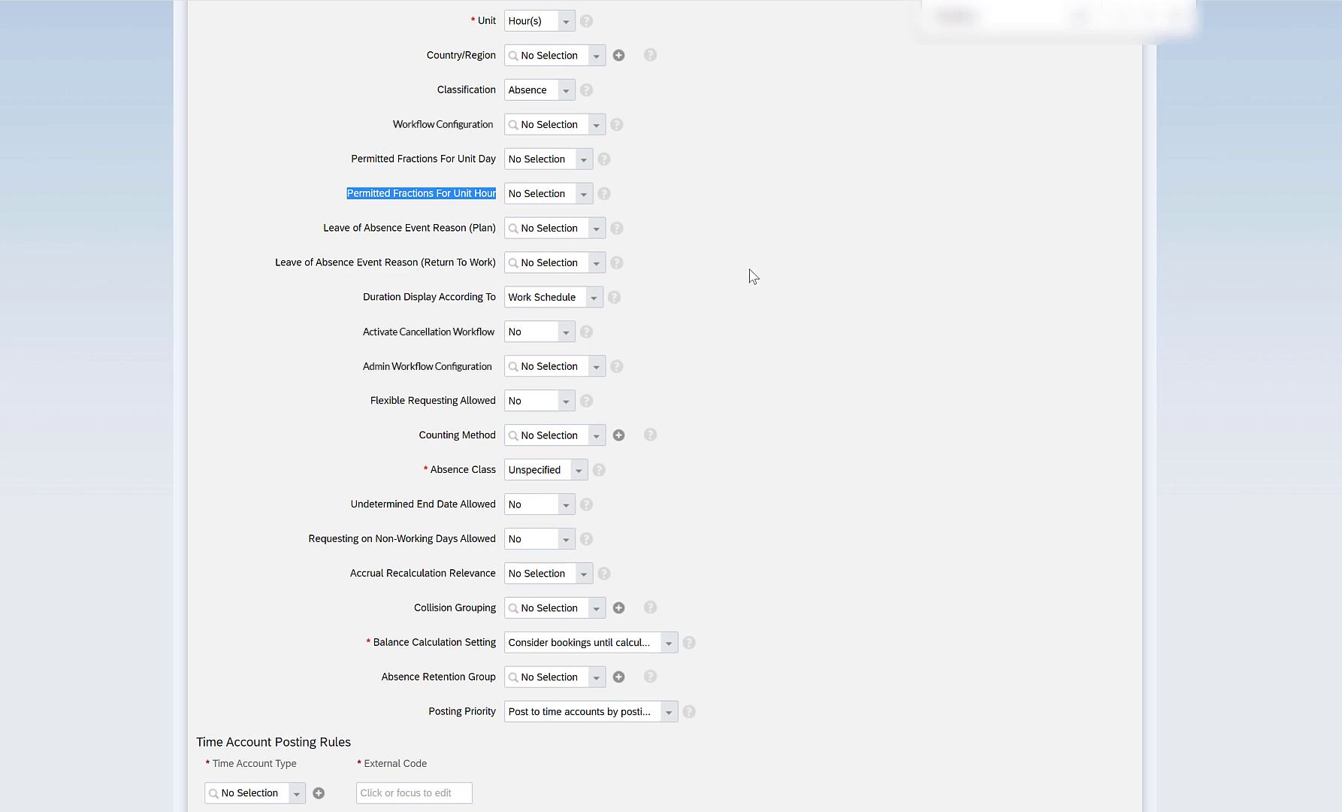
Examine the options and read the help text of the Duration Display According To field.
left_click(594, 297)
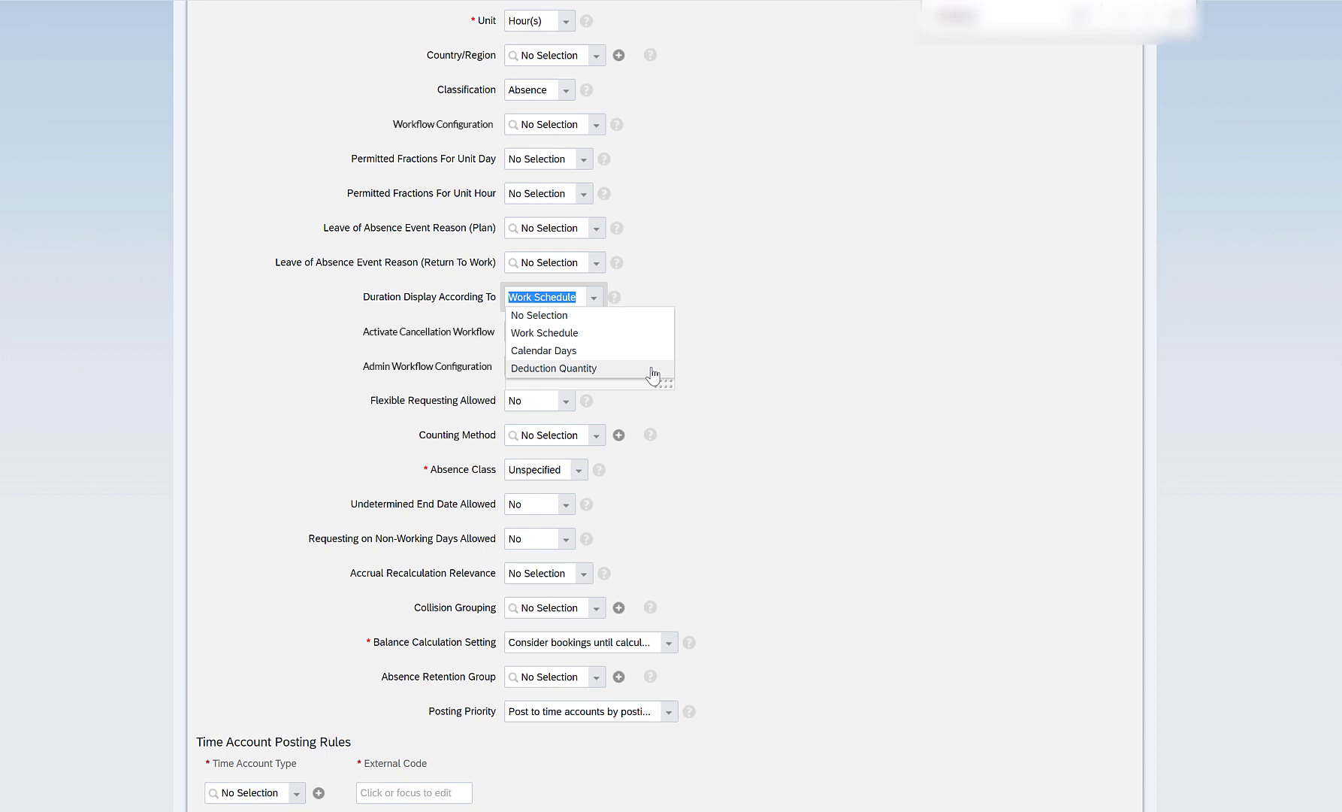
left_click(614, 295)
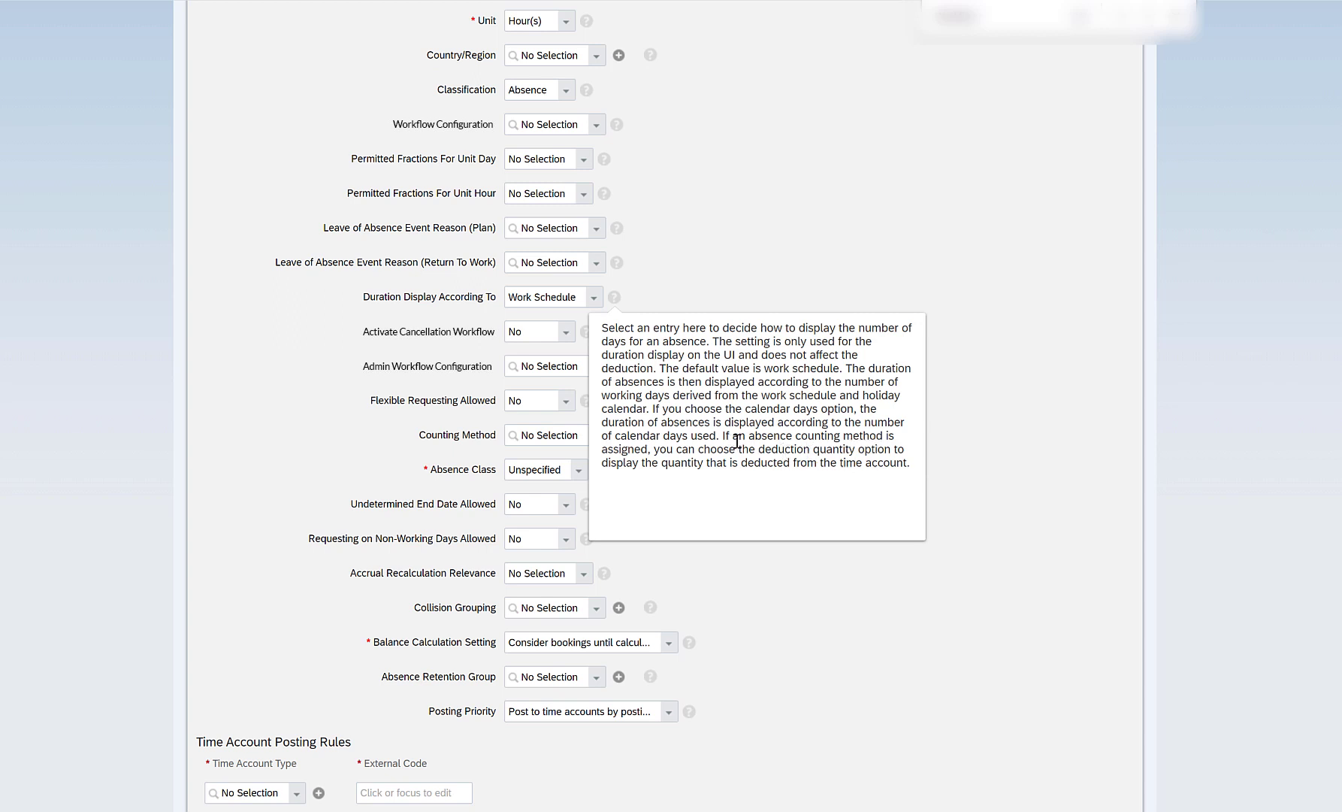
left_click(975, 458)
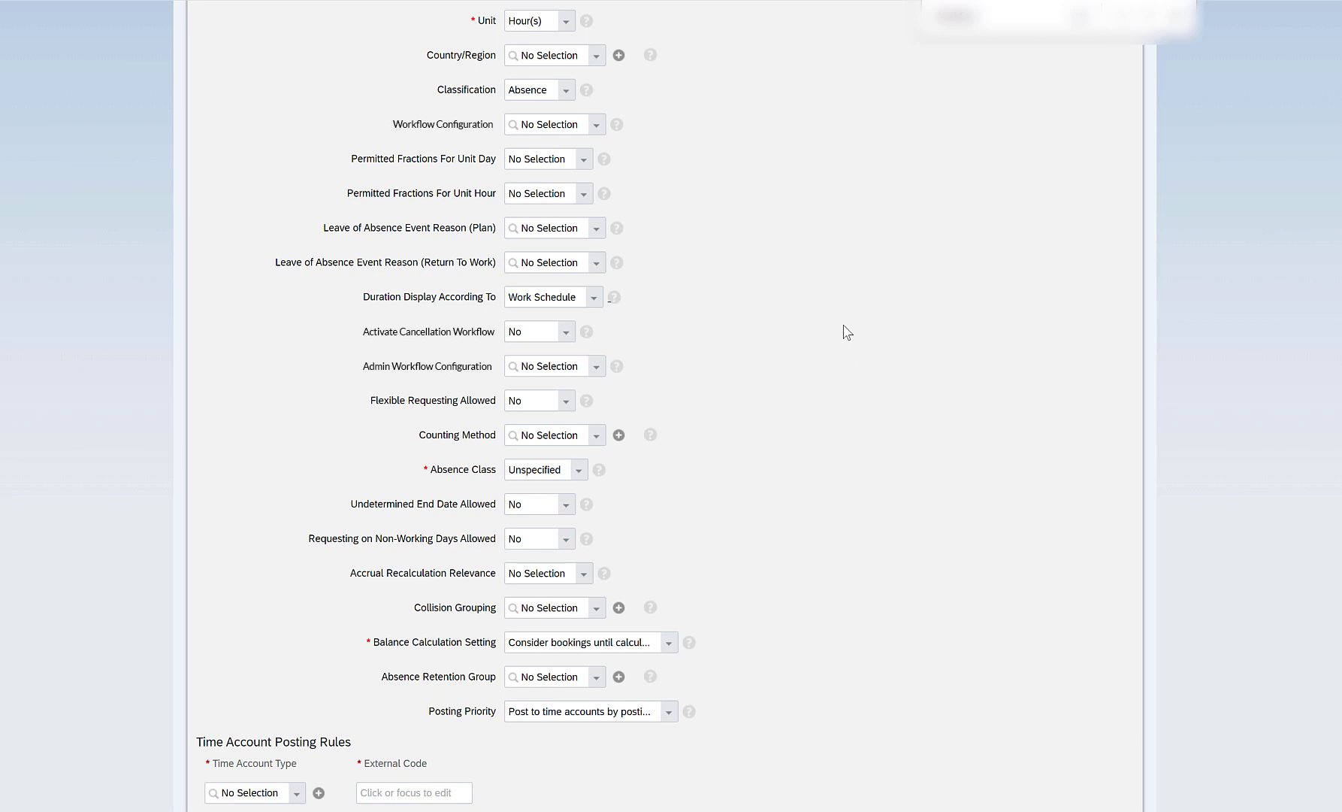
Examine the Absence Class options, plus the options and help text of Undetermined End Date Allowed.
scroll(848, 332, "down", 1)
scroll(848, 332, "down", 1)
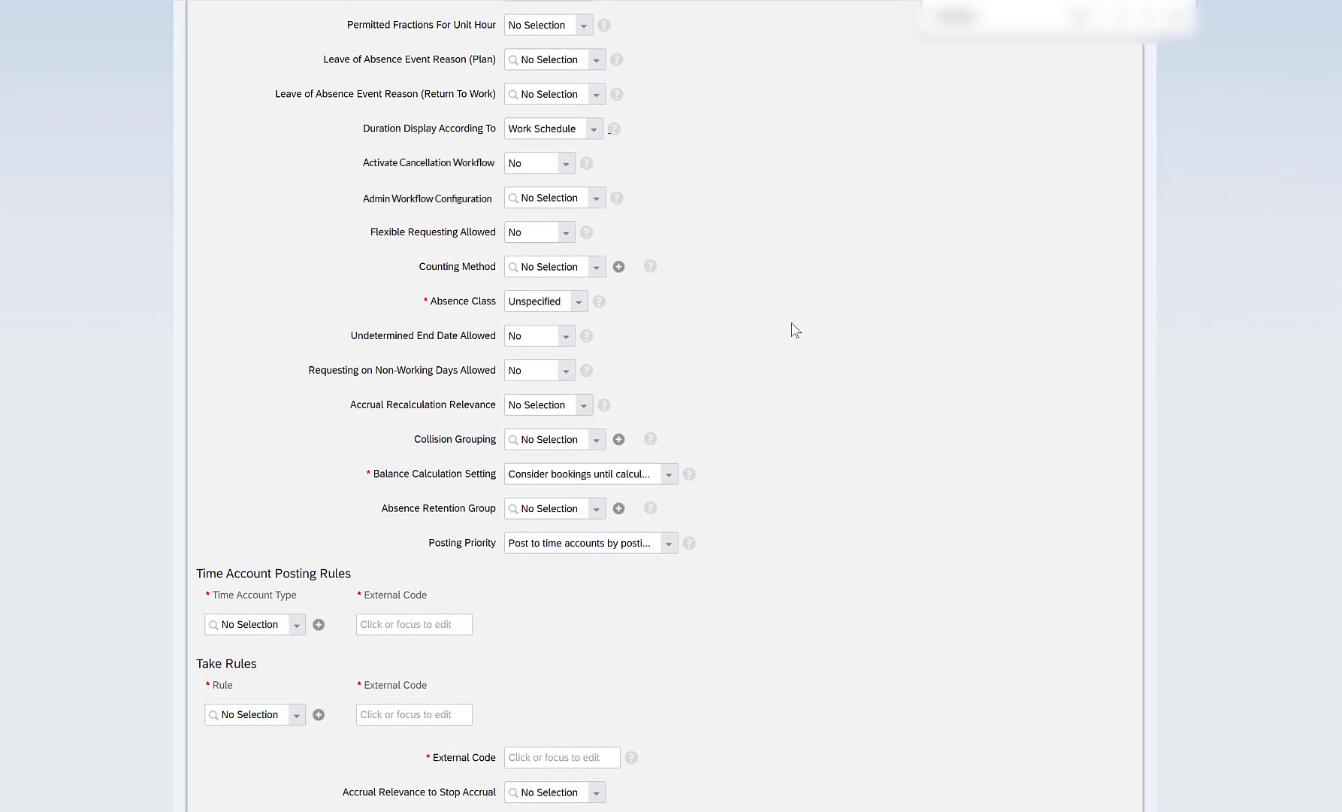
left_click(579, 302)
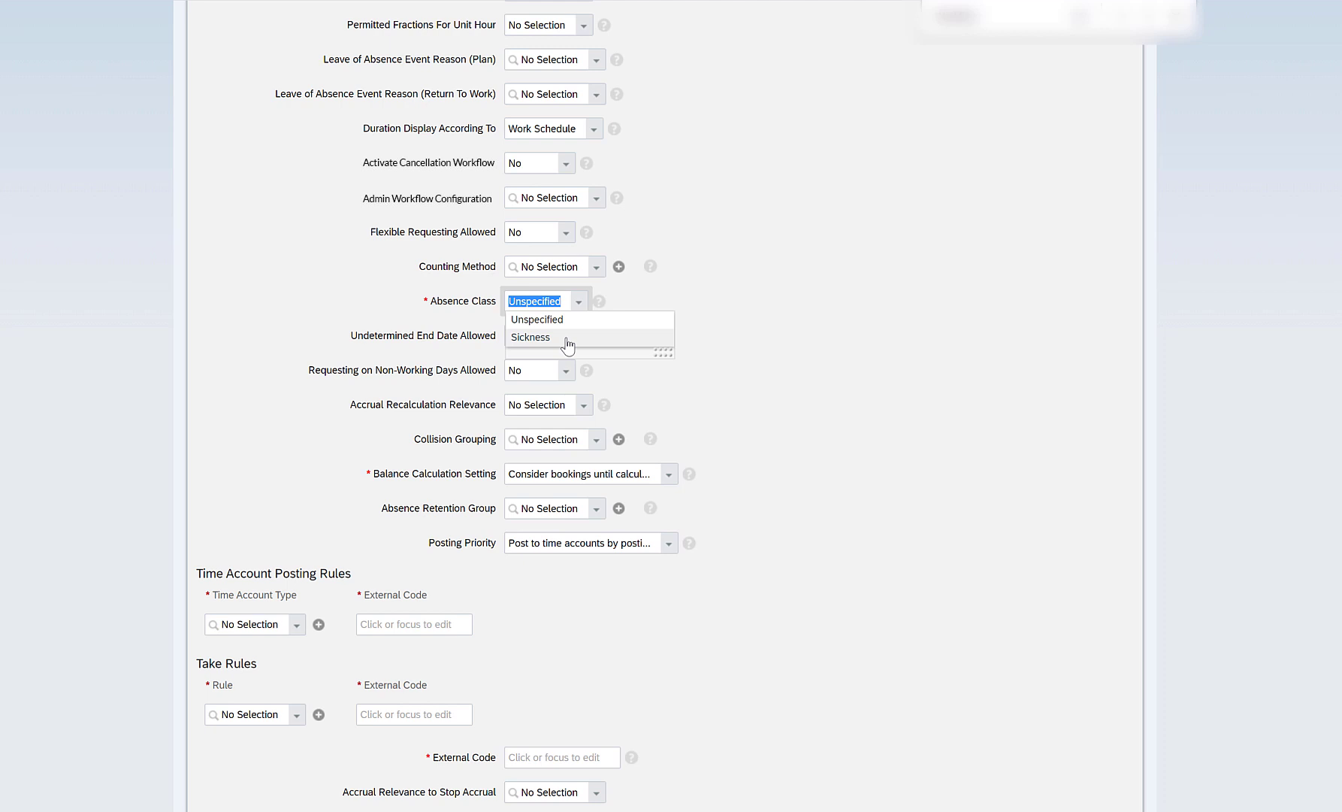
left_click(788, 298)
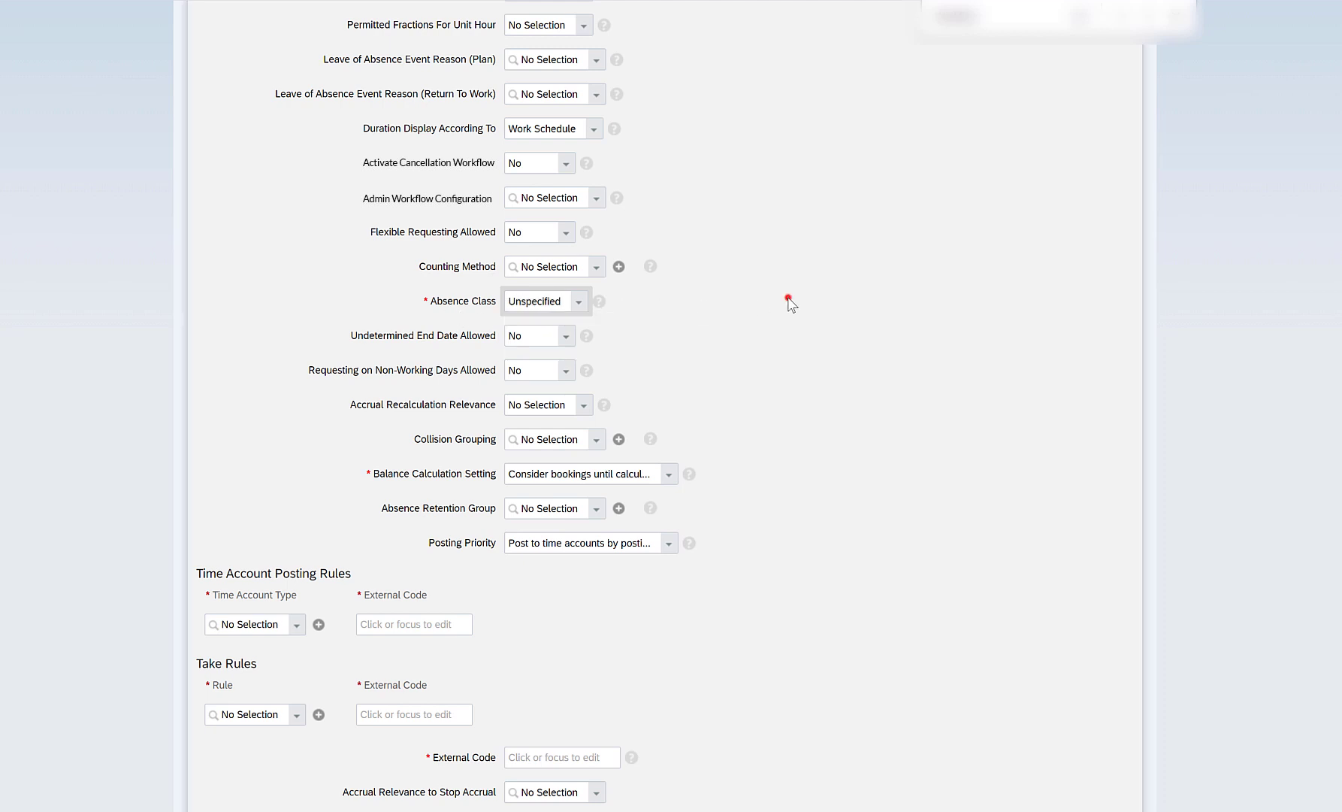
left_click(562, 342)
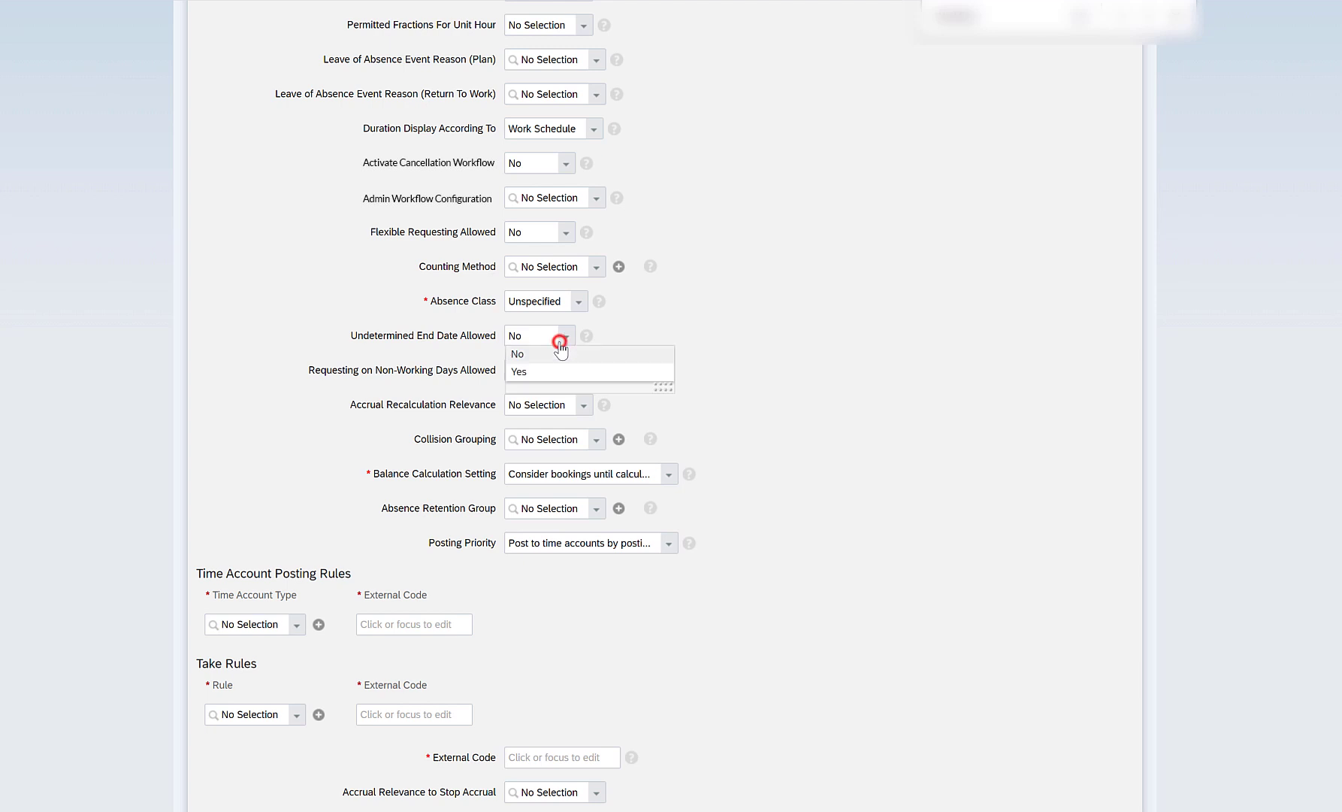
left_click(694, 335)
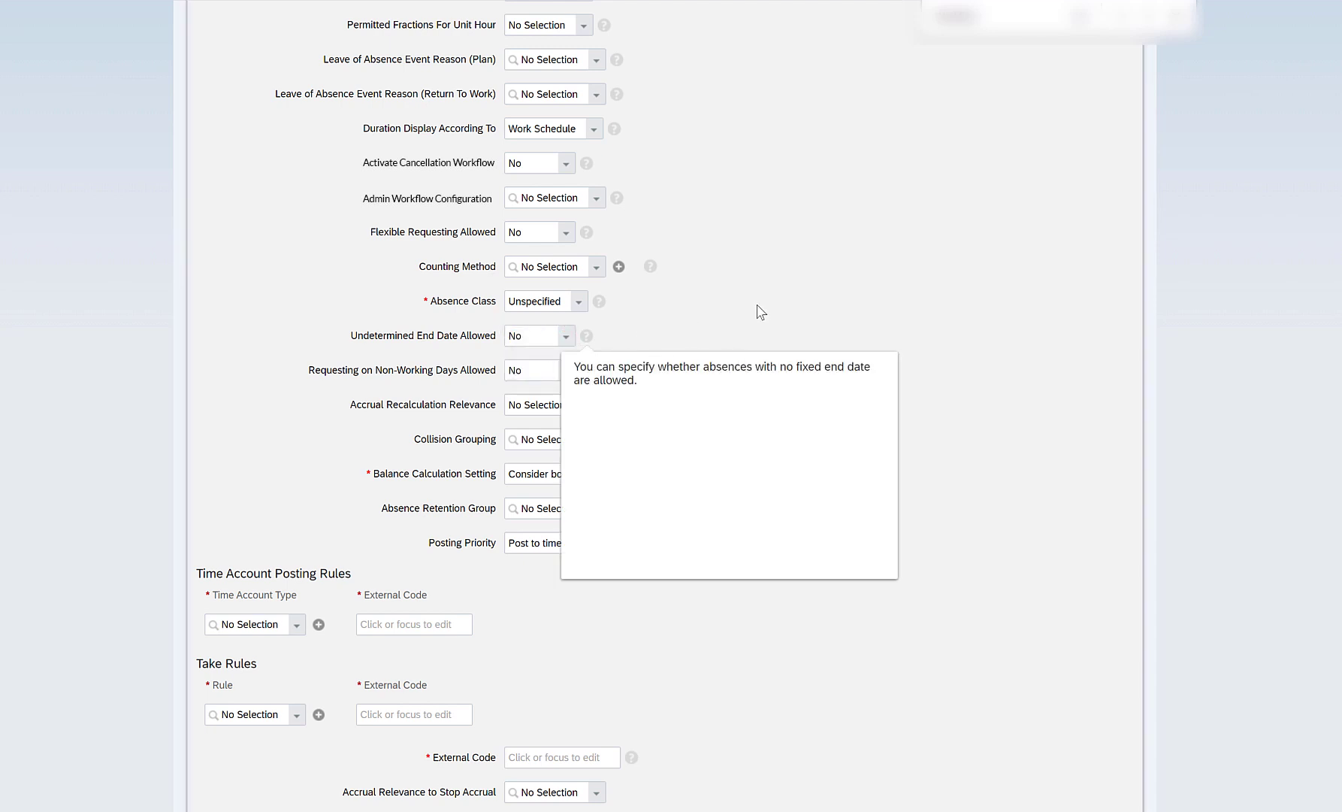
left_click_drag(749, 365, 845, 390)
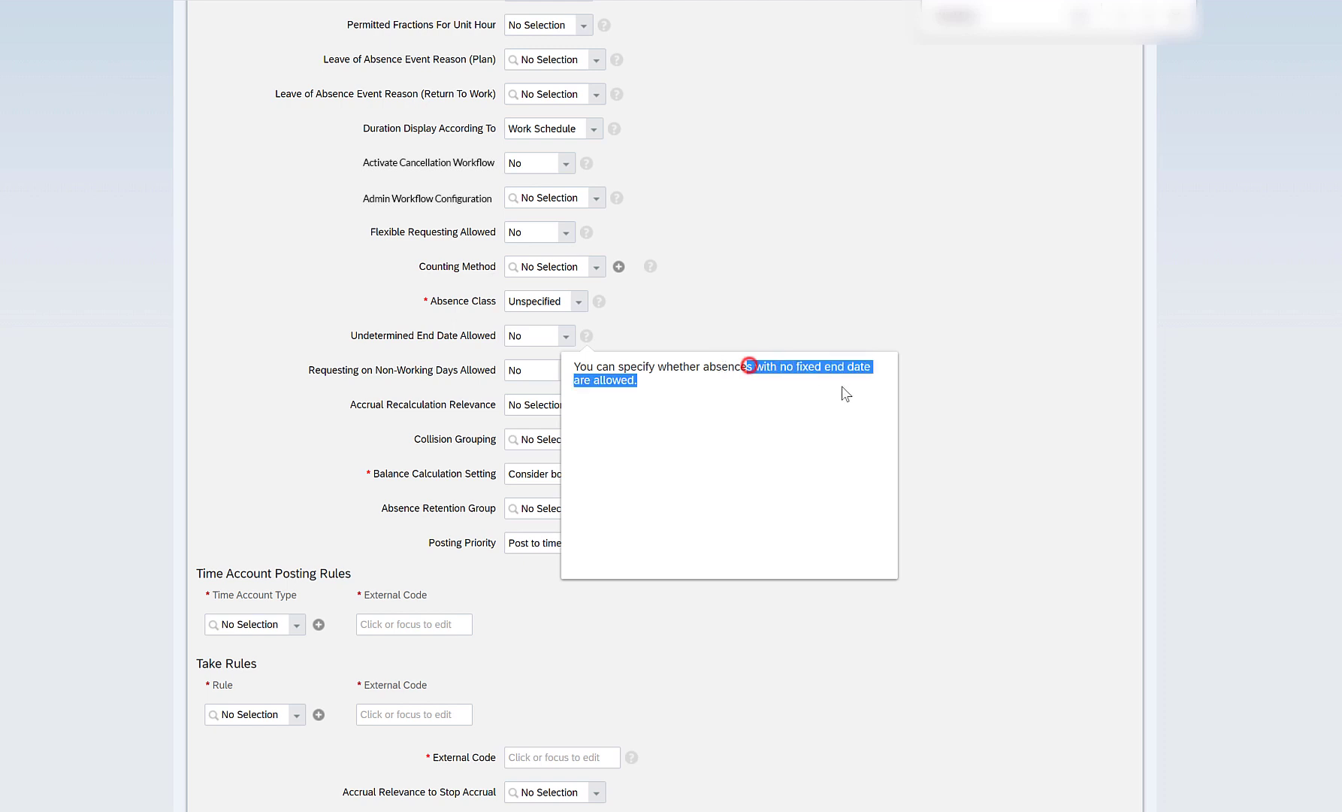
left_click(948, 390)
Examine the options of Requesting on Non-Working Days Allowed and Accrual Recalculation Relevance without changing either field.
scroll(614, 336, "down", 2)
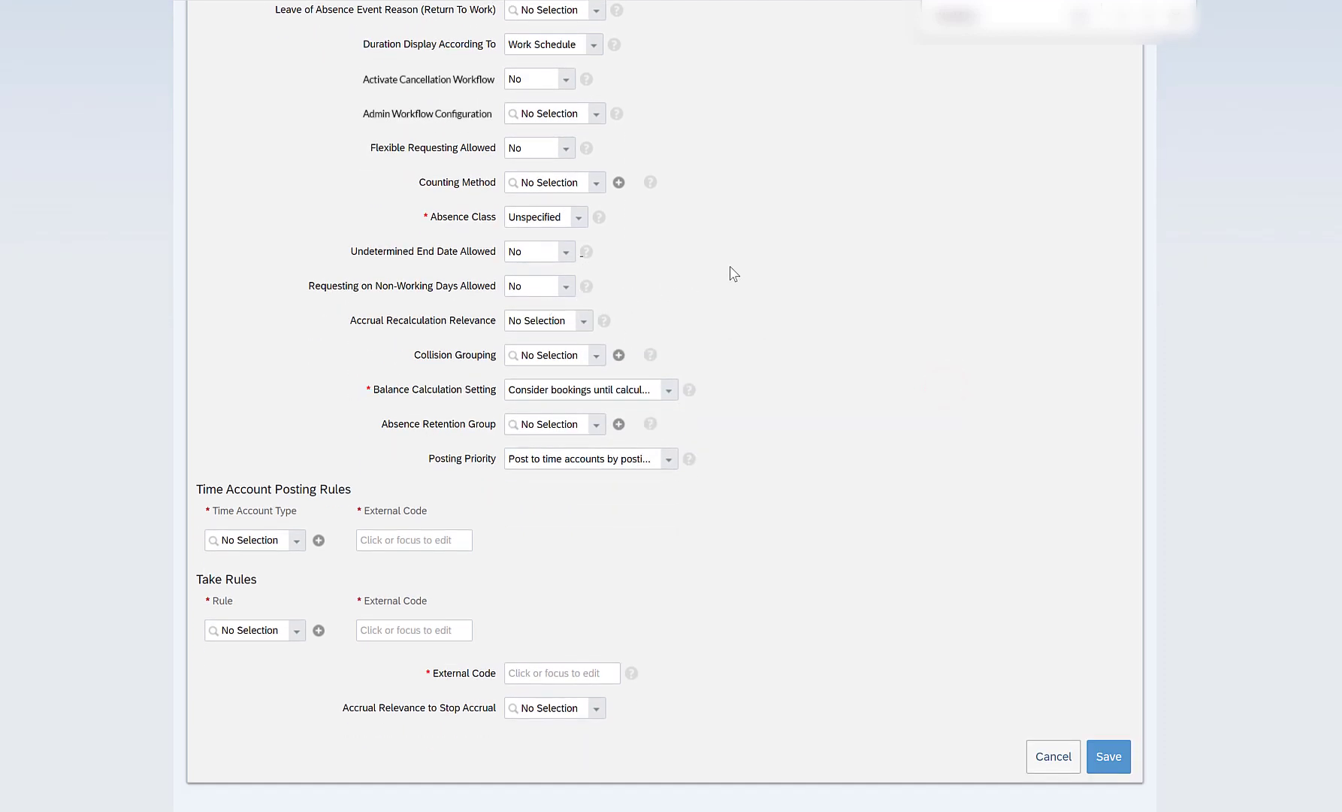
left_click(566, 286)
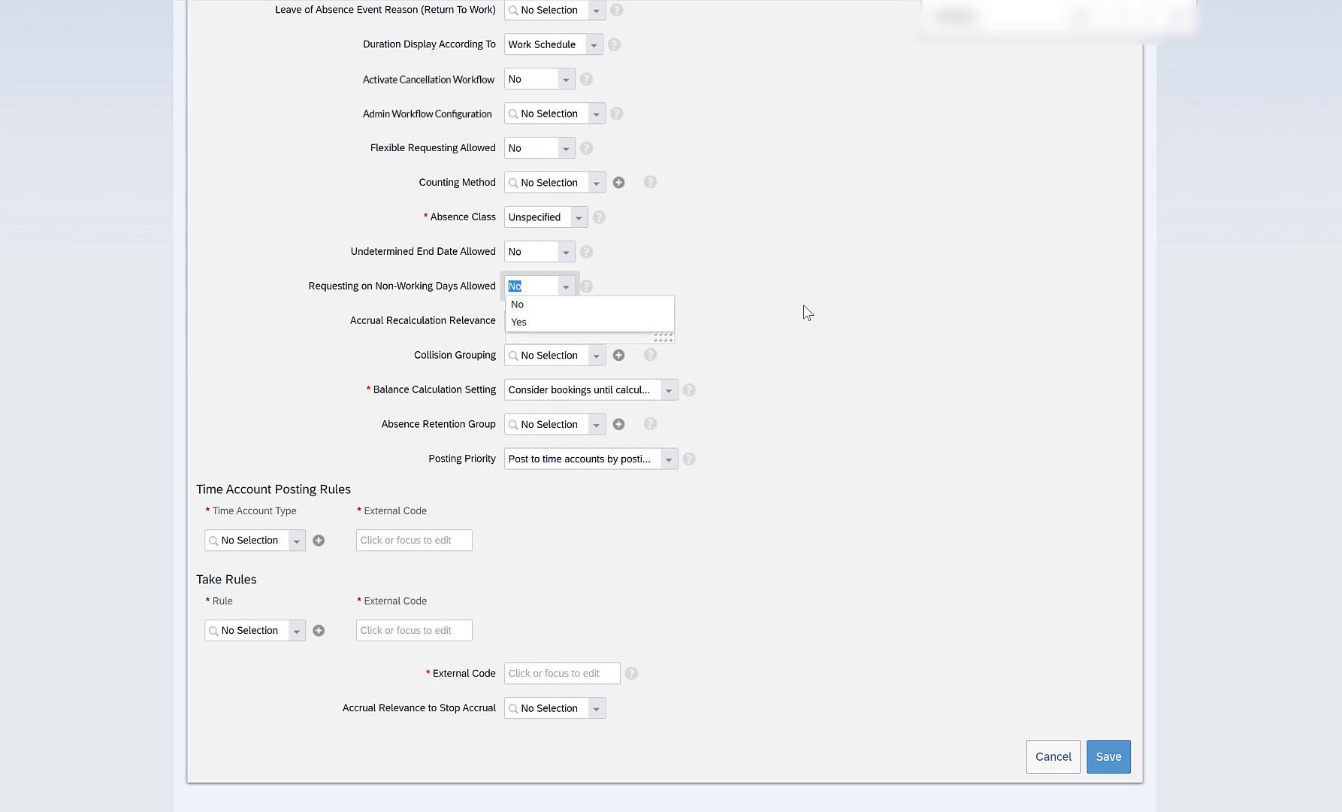
left_click(802, 333)
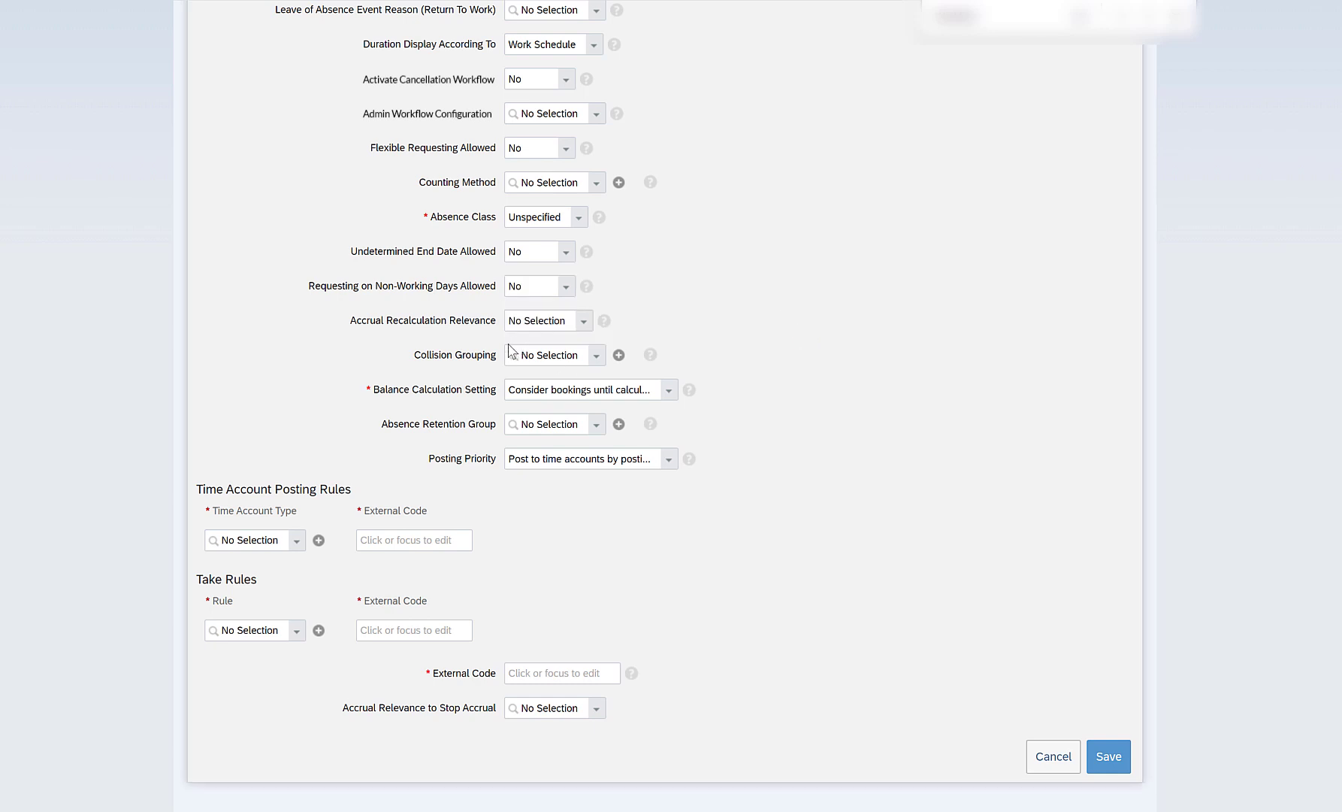
left_click(585, 321)
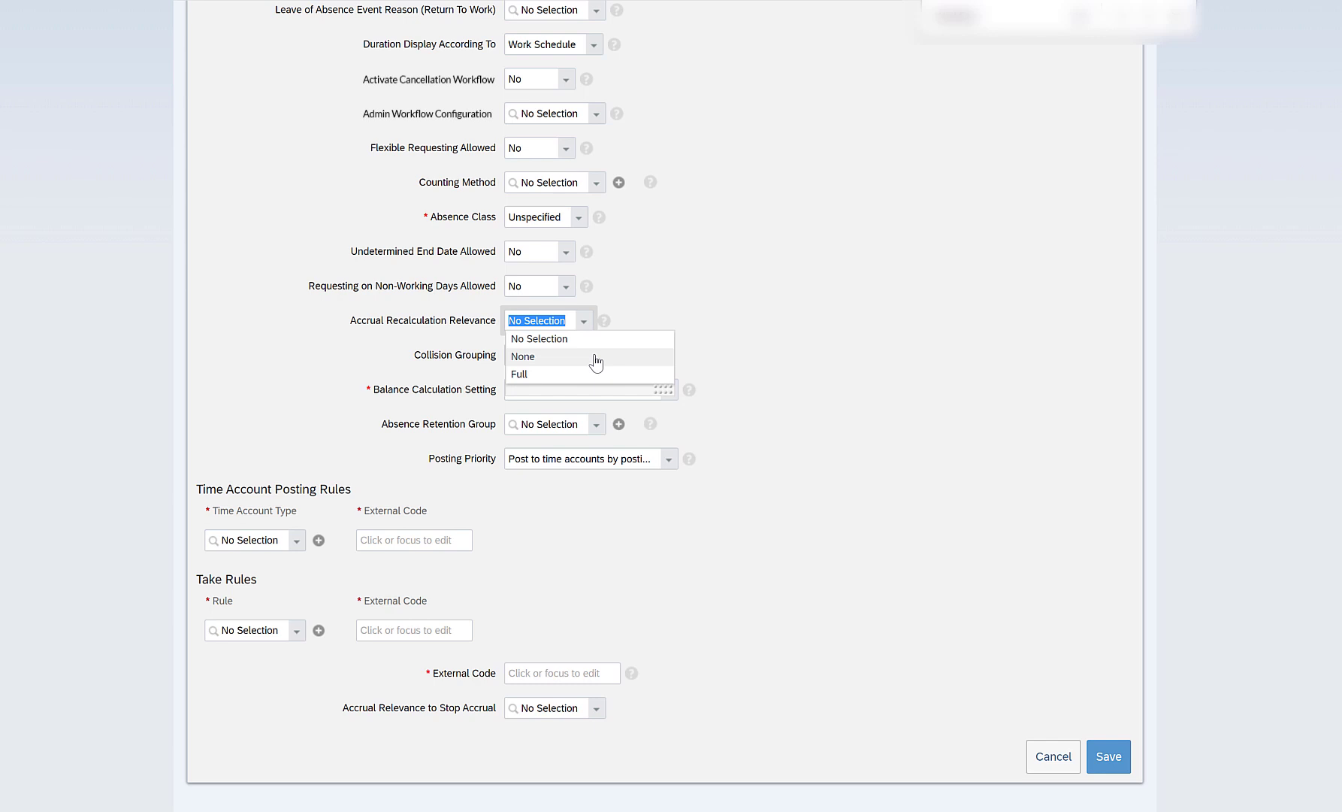
left_click(736, 283)
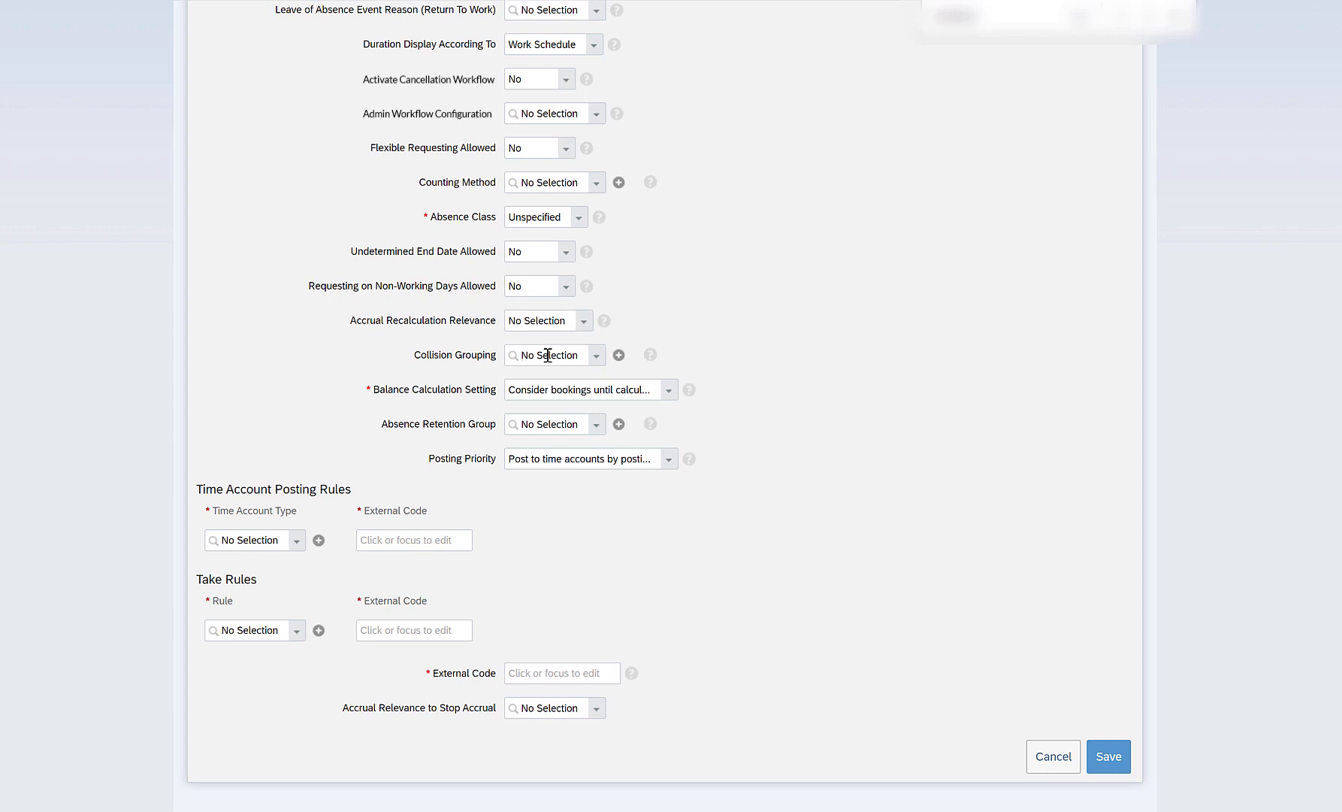
left_click(582, 322)
left_click(350, 353)
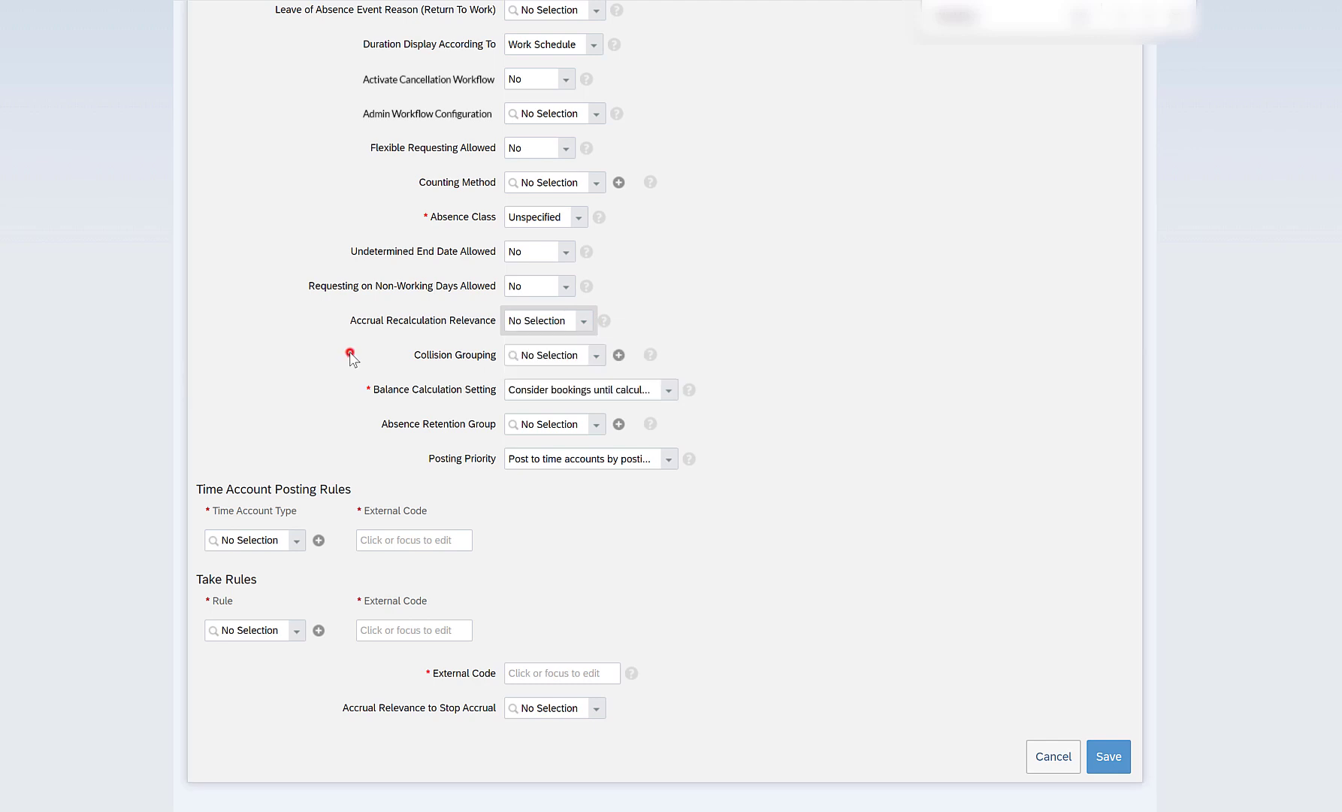
Examine the available values of Collision Grouping, Balance Calculation Setting and Absence Retention Group, including the Balance Calculation Setting help text.
left_click(592, 357)
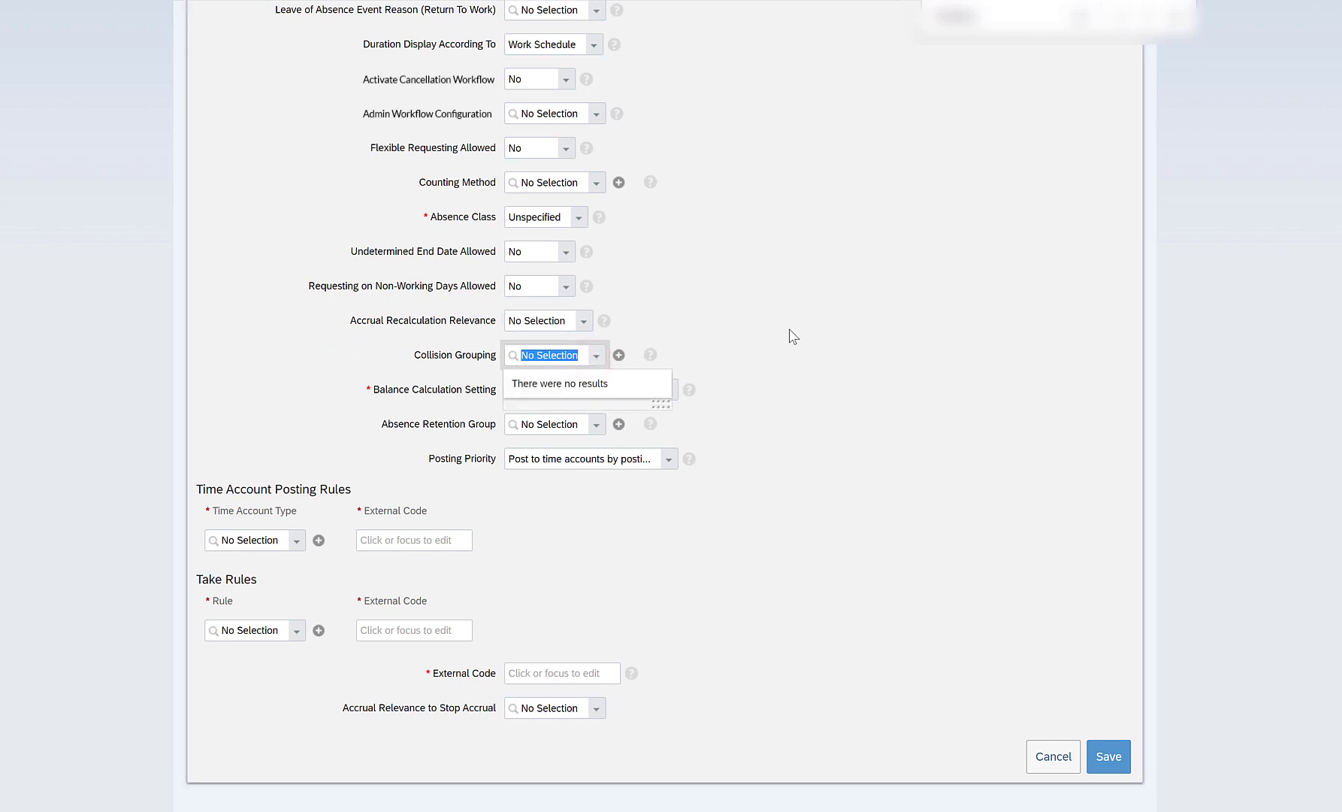
left_click(680, 361)
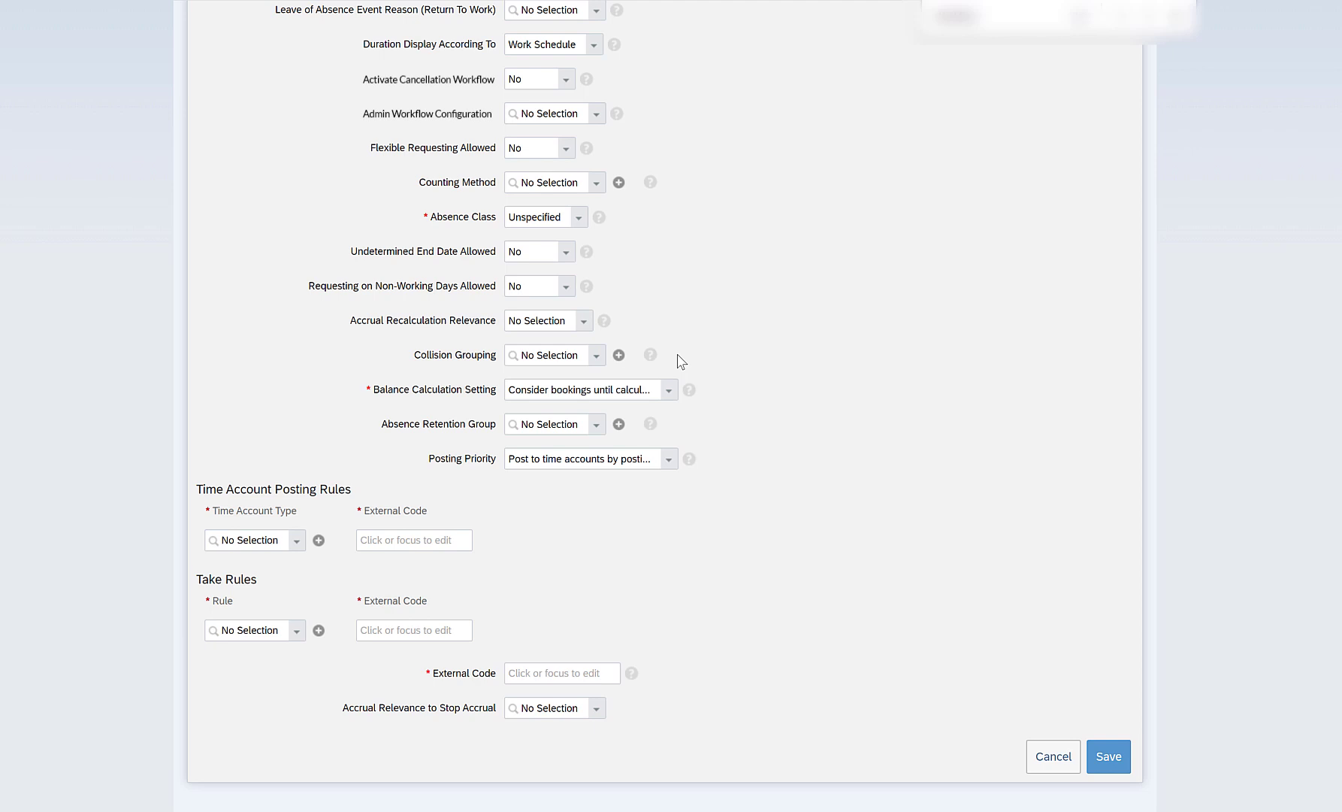
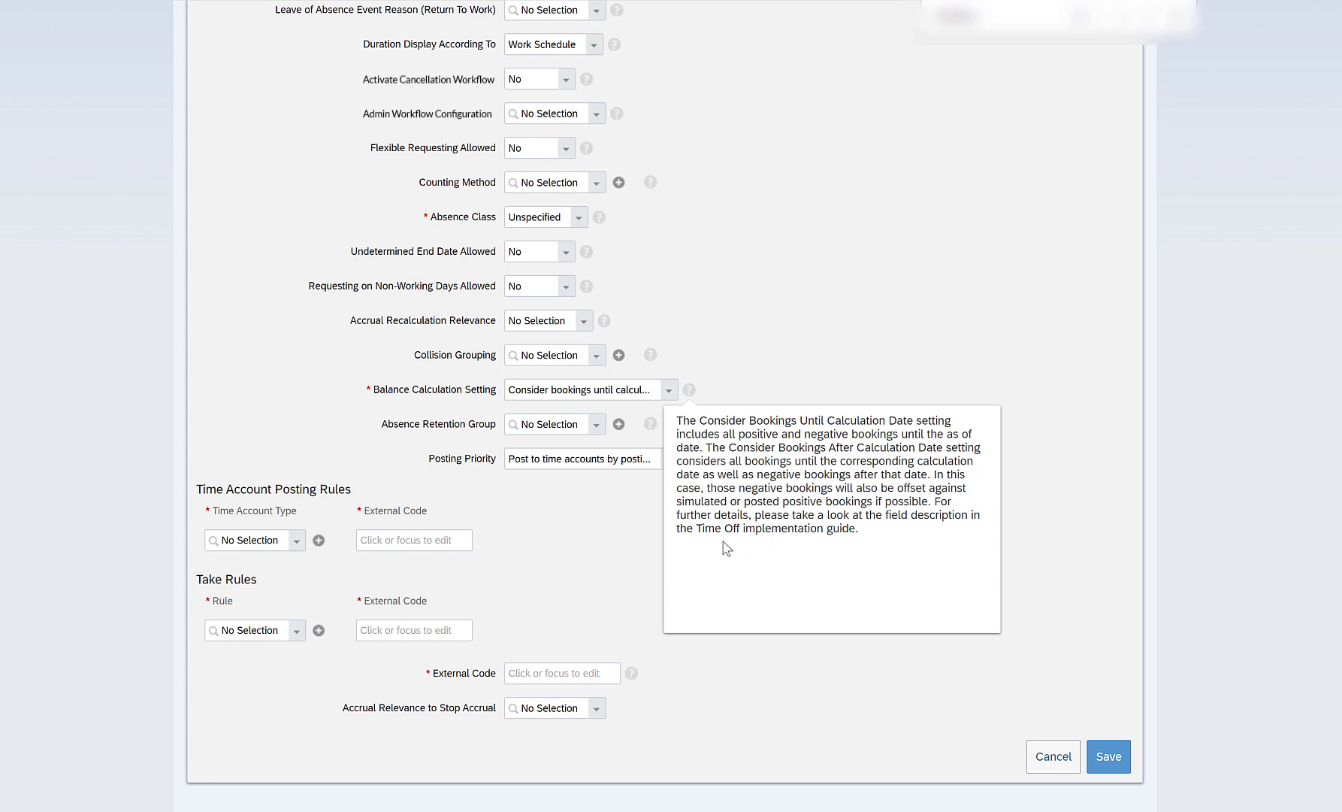
left_click(792, 361)
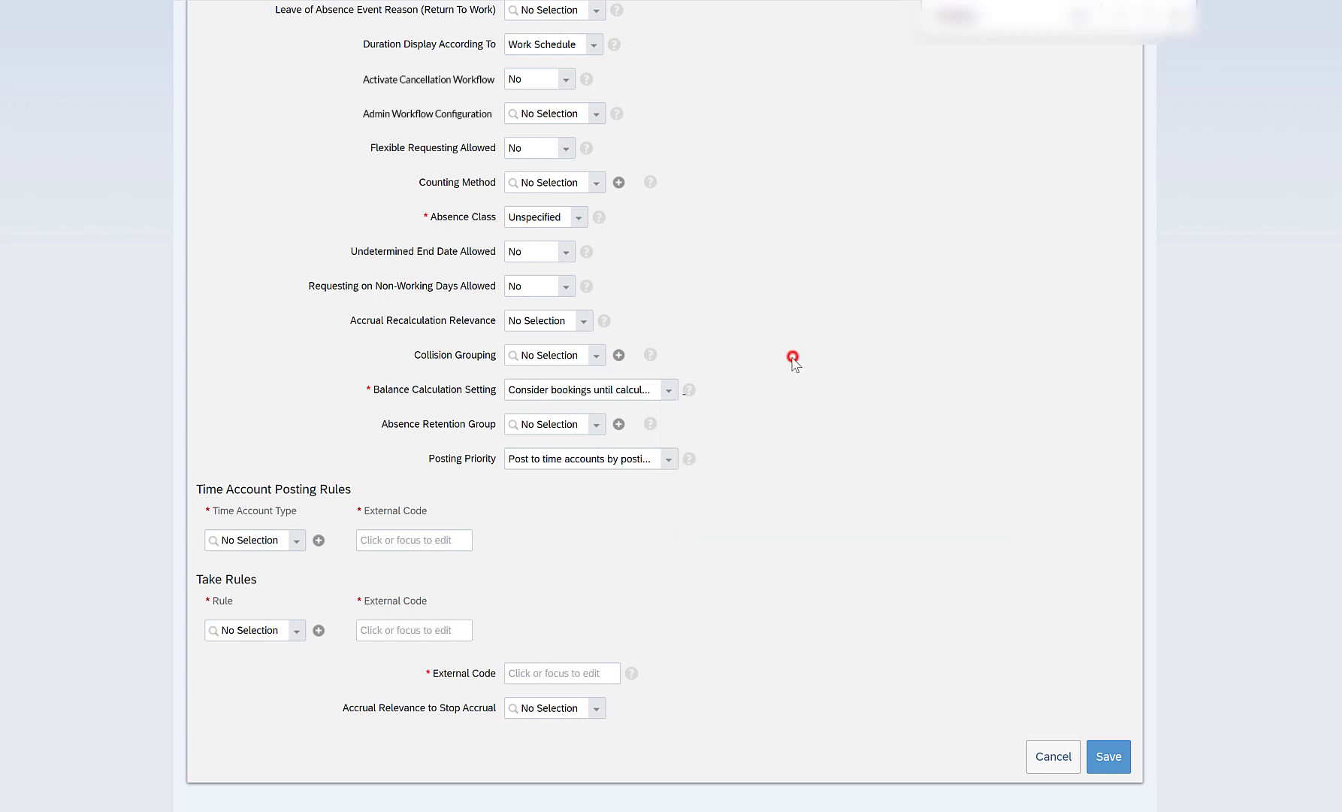
left_click(666, 390)
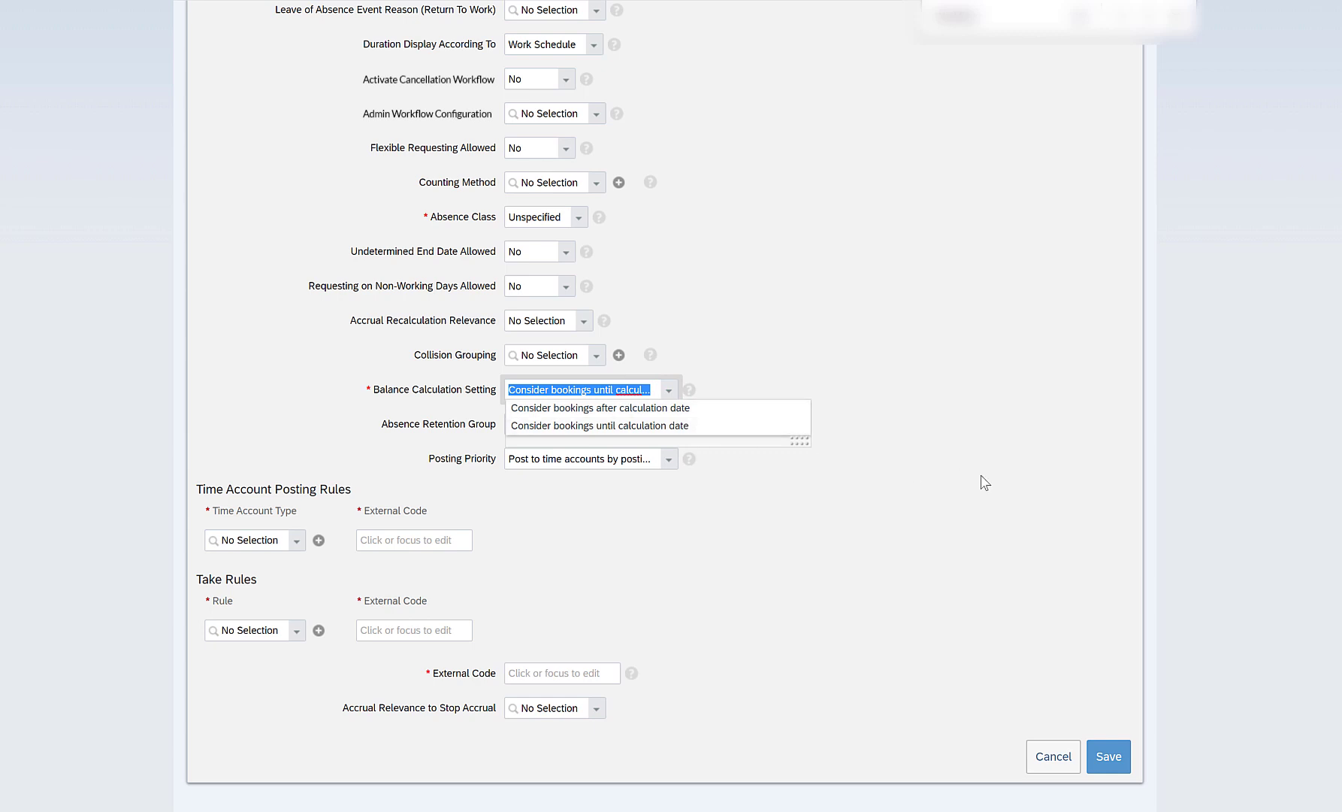
left_click(943, 410)
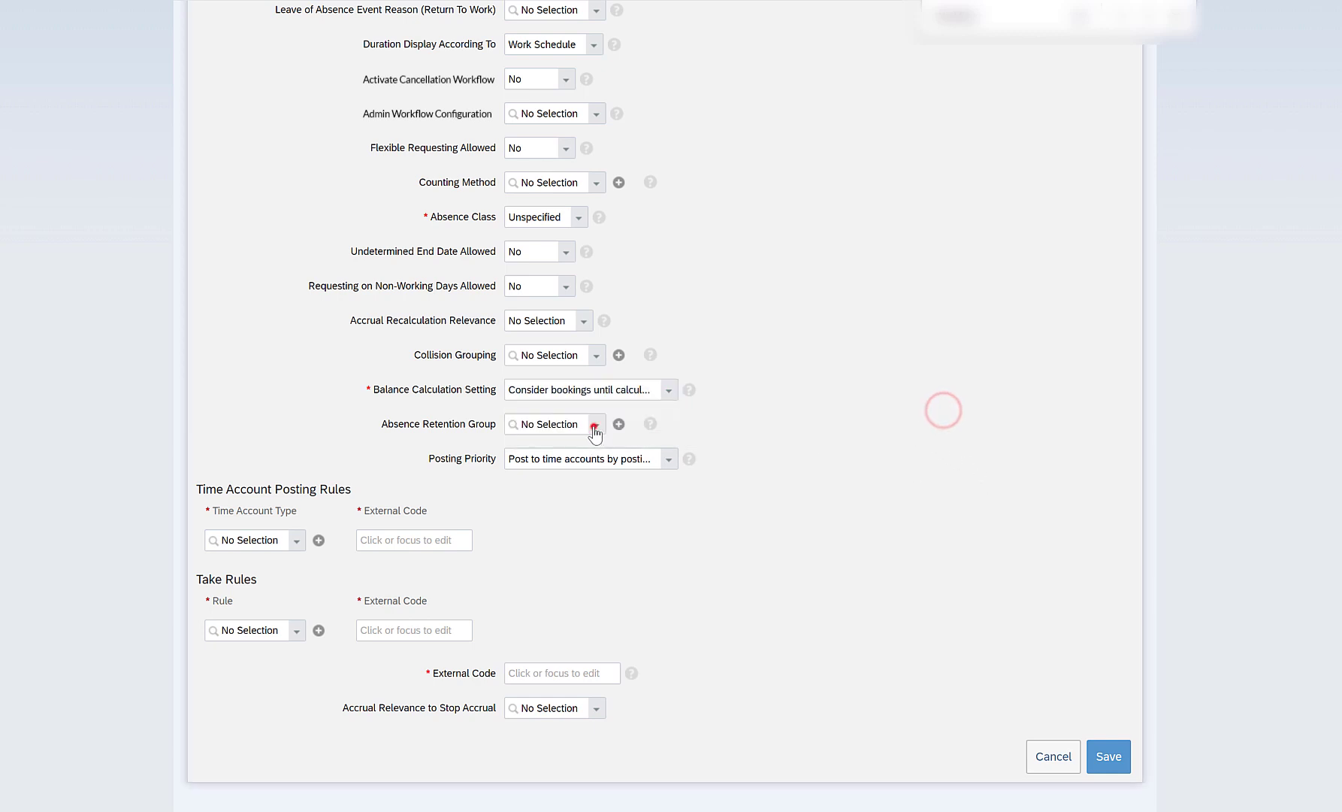
left_click(596, 425)
Widen the Posting Priority option list to read it in full and choose Post to time accounts by posting rules only.
left_click(668, 459)
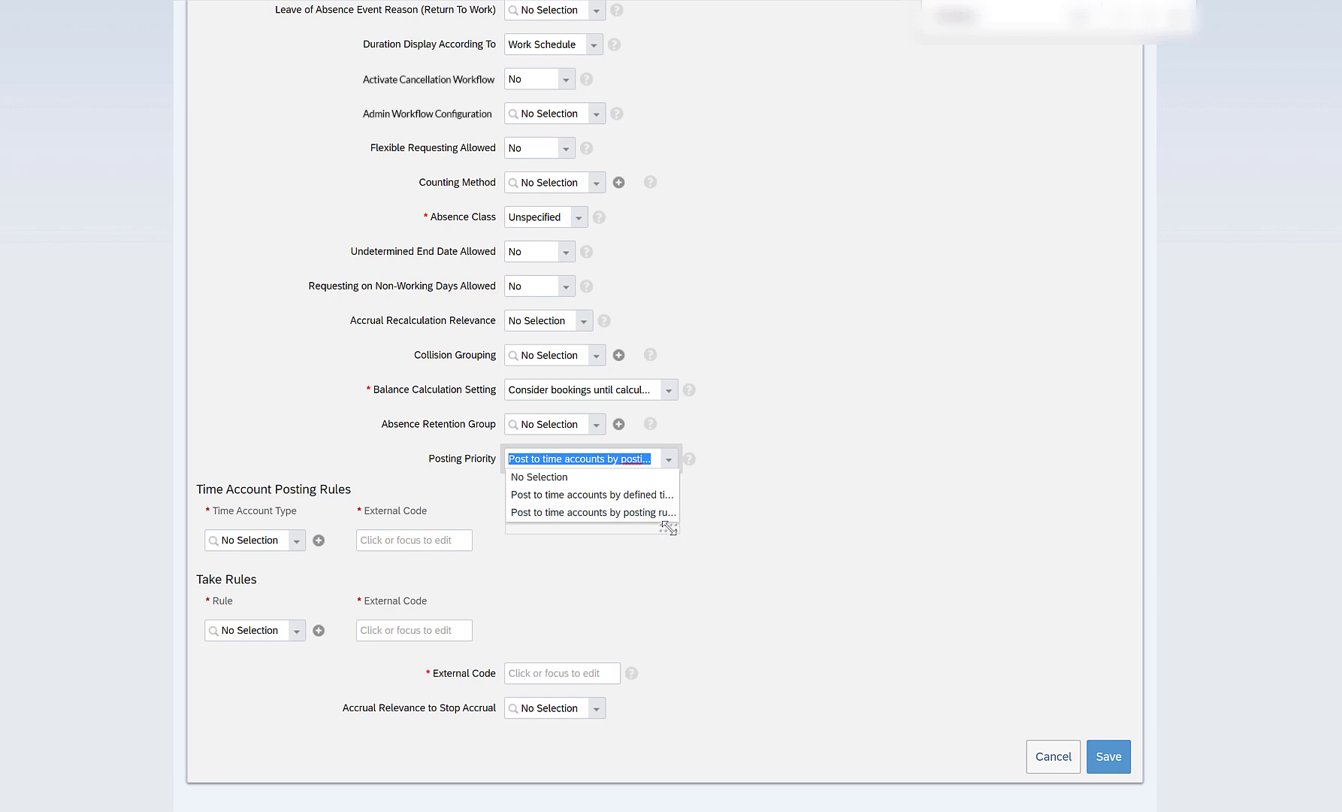
left_click(669, 527)
mouse_move(850, 559)
left_mouse_down()
mouse_move(944, 562)
mouse_move(842, 560)
left_mouse_up()
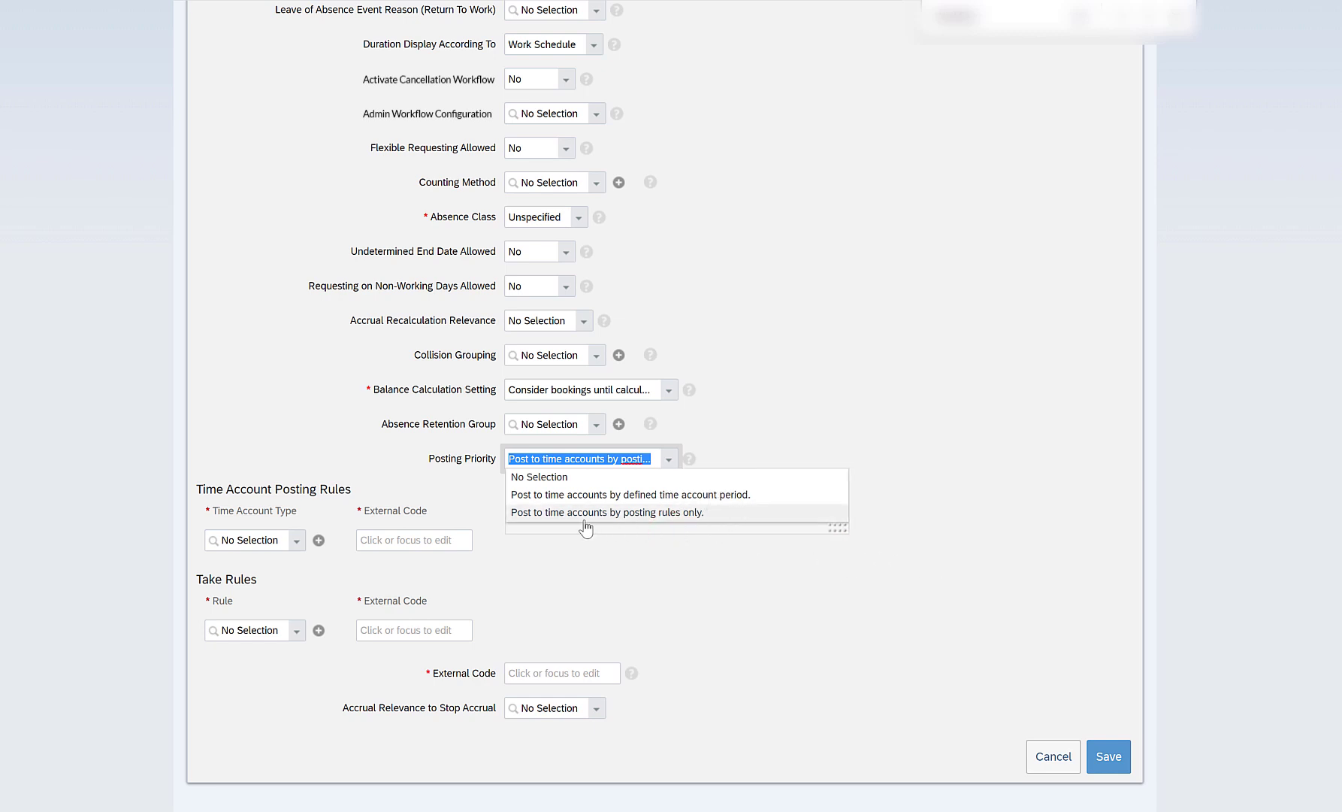
left_click(699, 514)
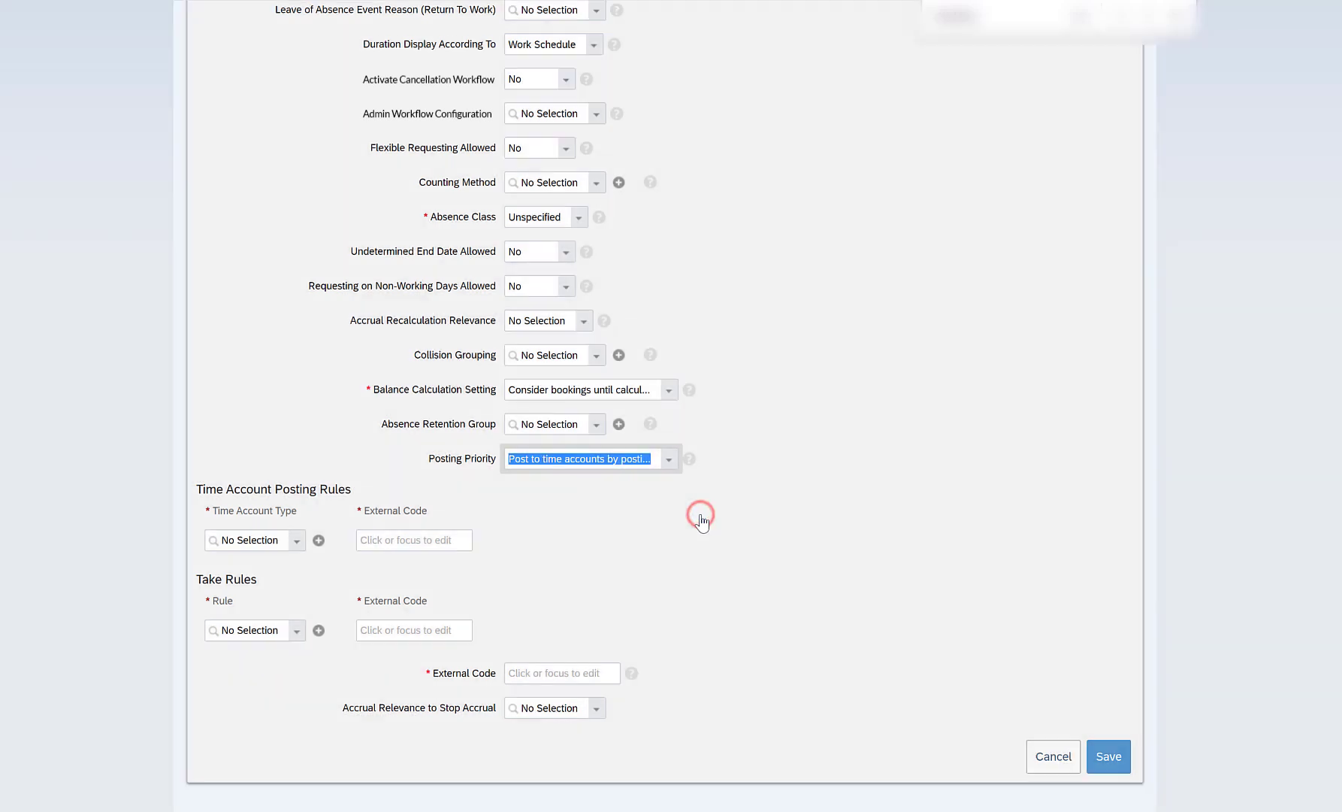
left_click(664, 462)
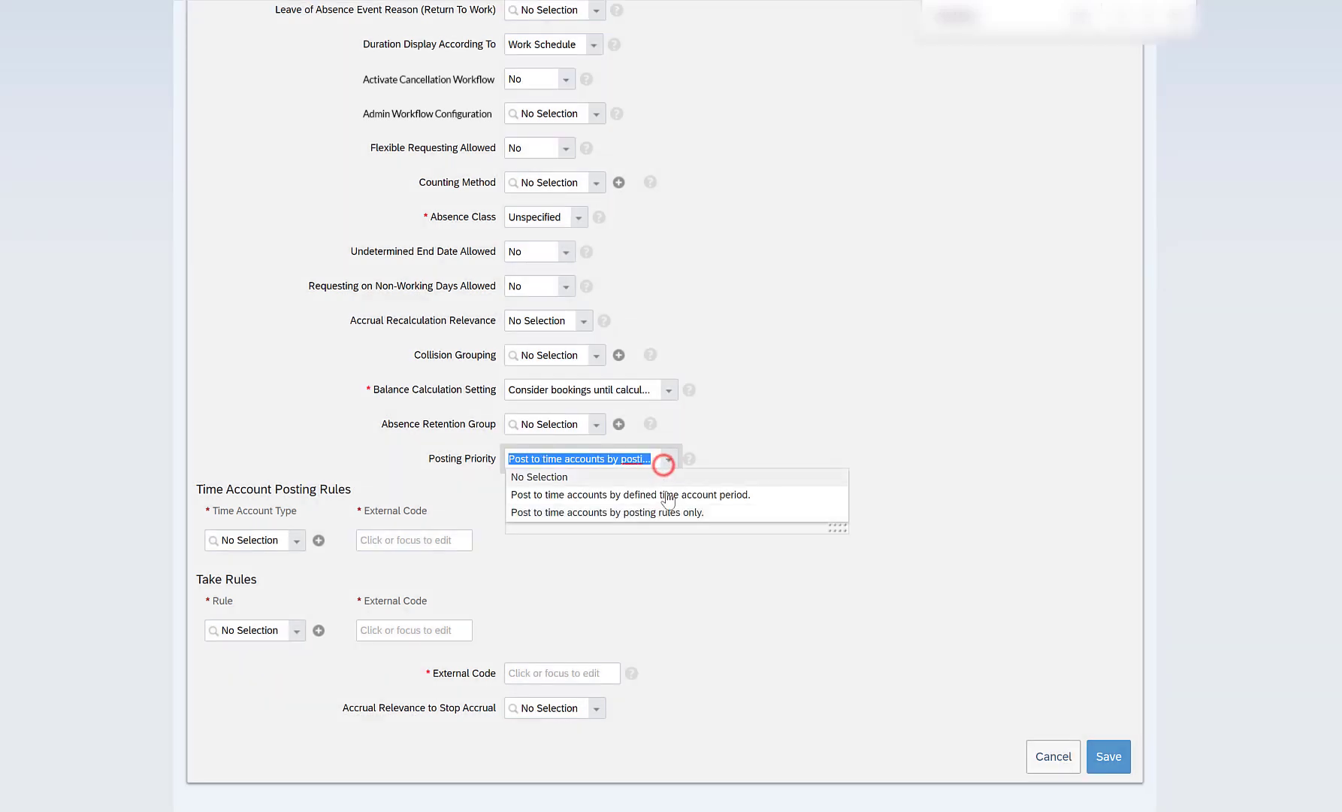
left_click(719, 512)
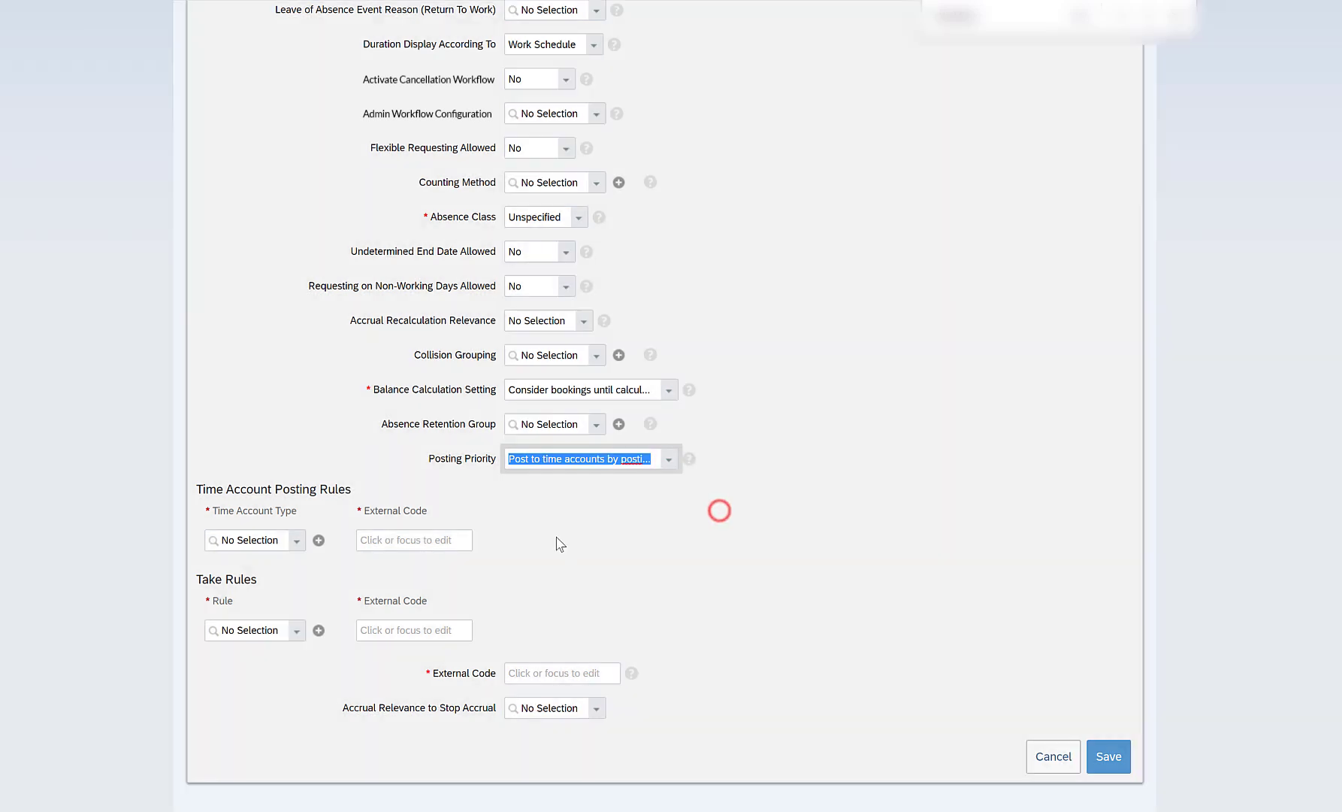
Review the Time Account Type and External Code fields under Time Account Posting Rules and the Rule field under Take Rules.
left_click(295, 542)
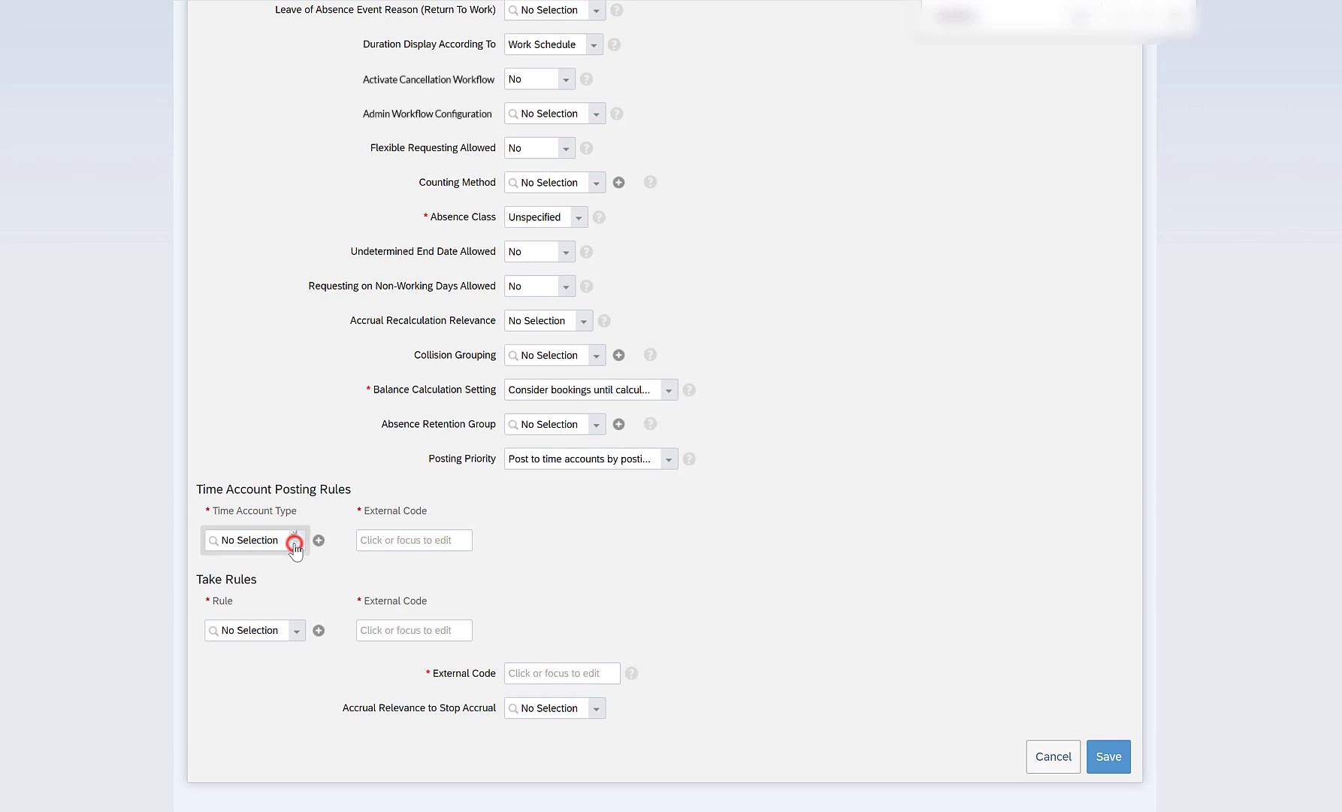
left_click(390, 541)
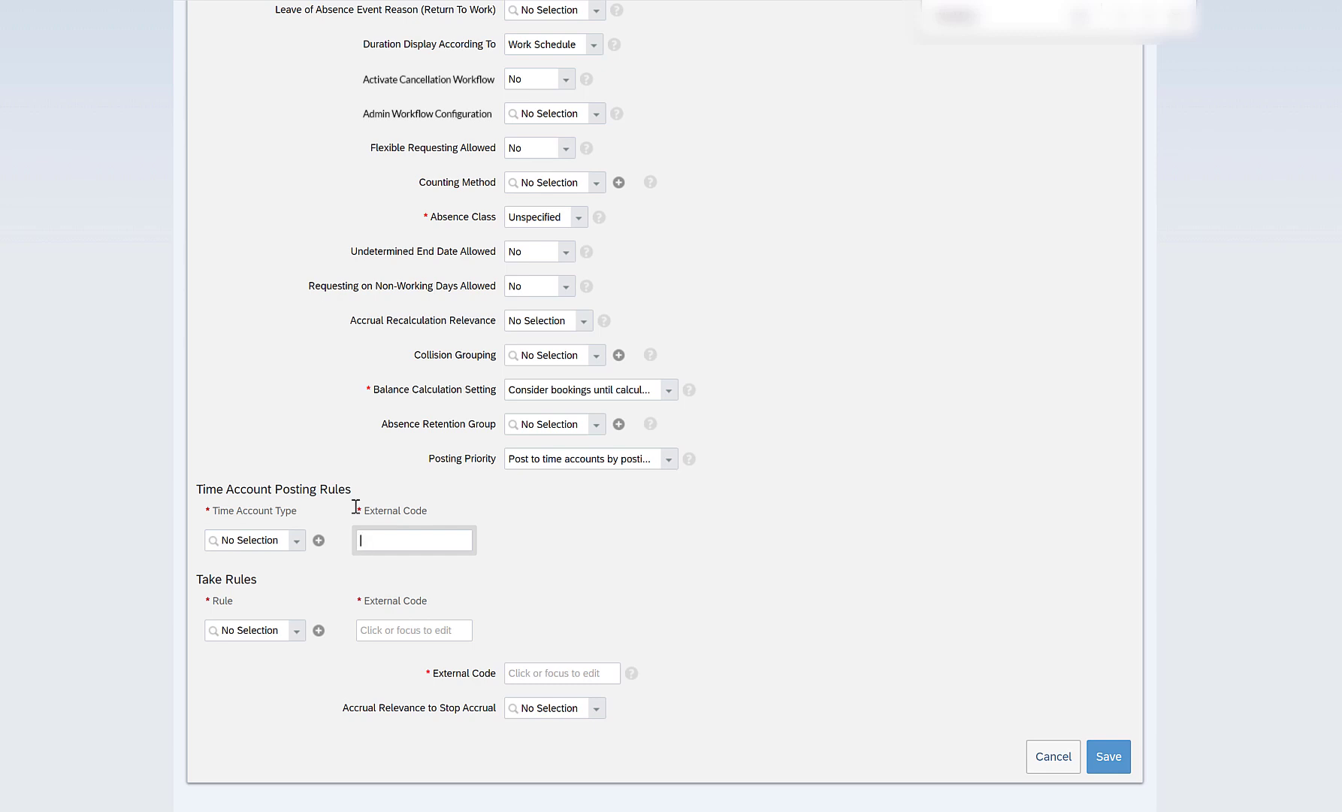
left_click(239, 547)
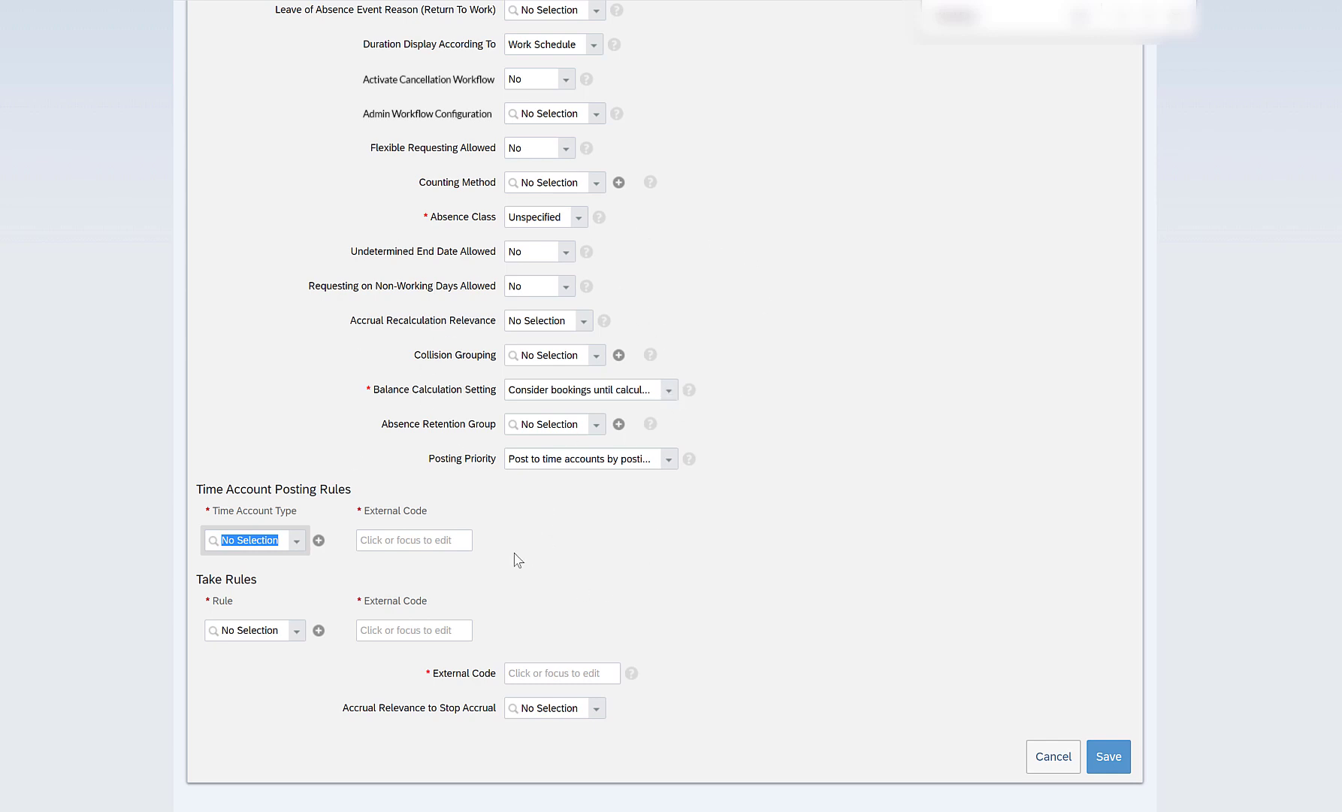
left_click(416, 535)
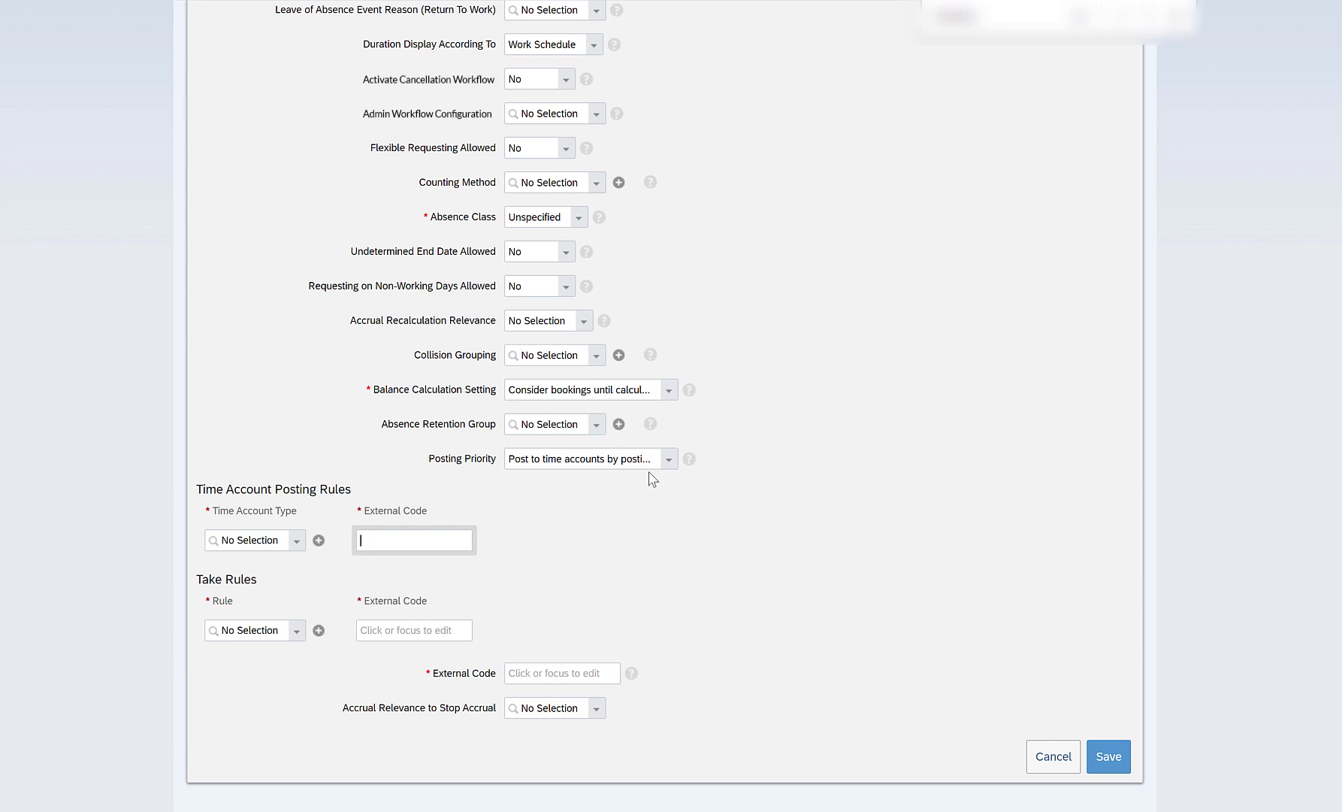
left_click(264, 627)
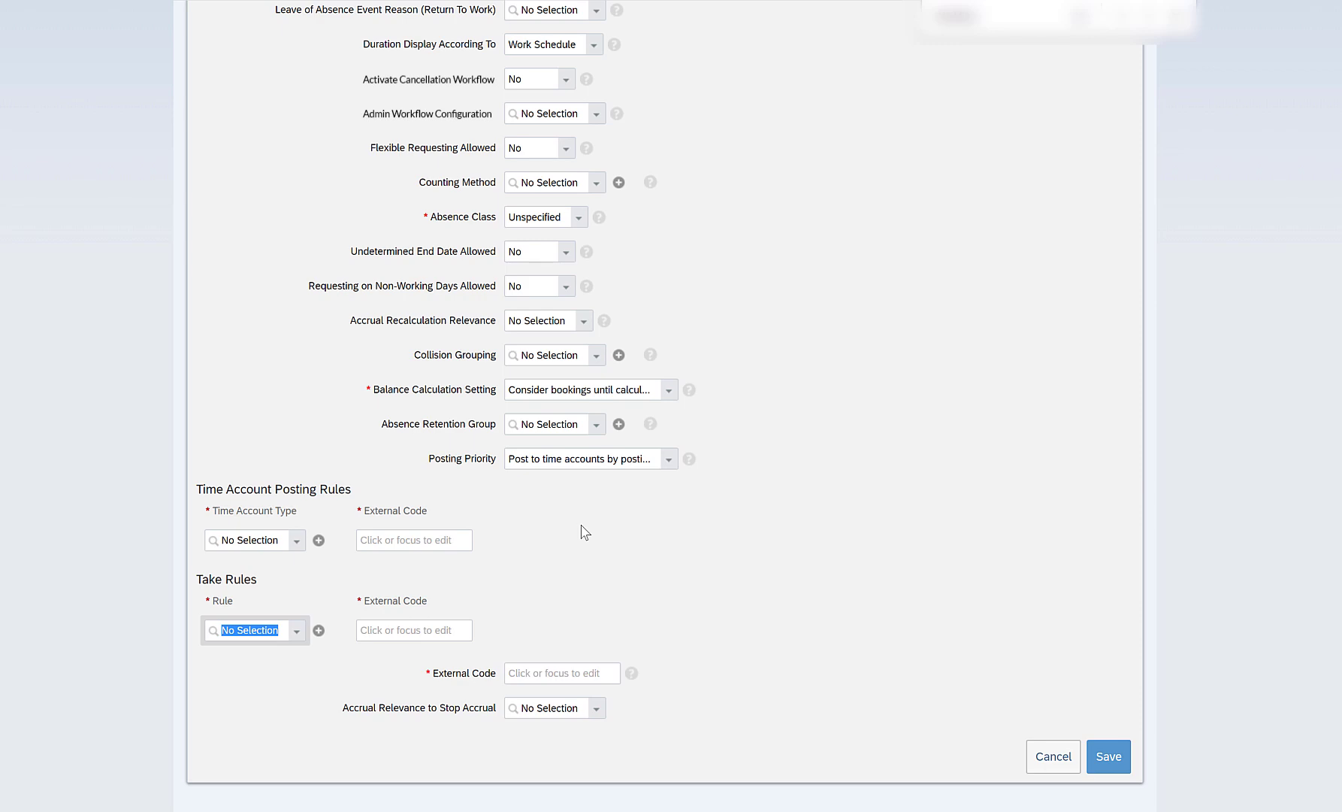
Copy the External Name db_annual_leave into the time type's own External Code field below the Take Rules.
left_click(601, 657)
scroll(728, 436, "up", 6)
left_click(606, 226)
key("ctrl+c")
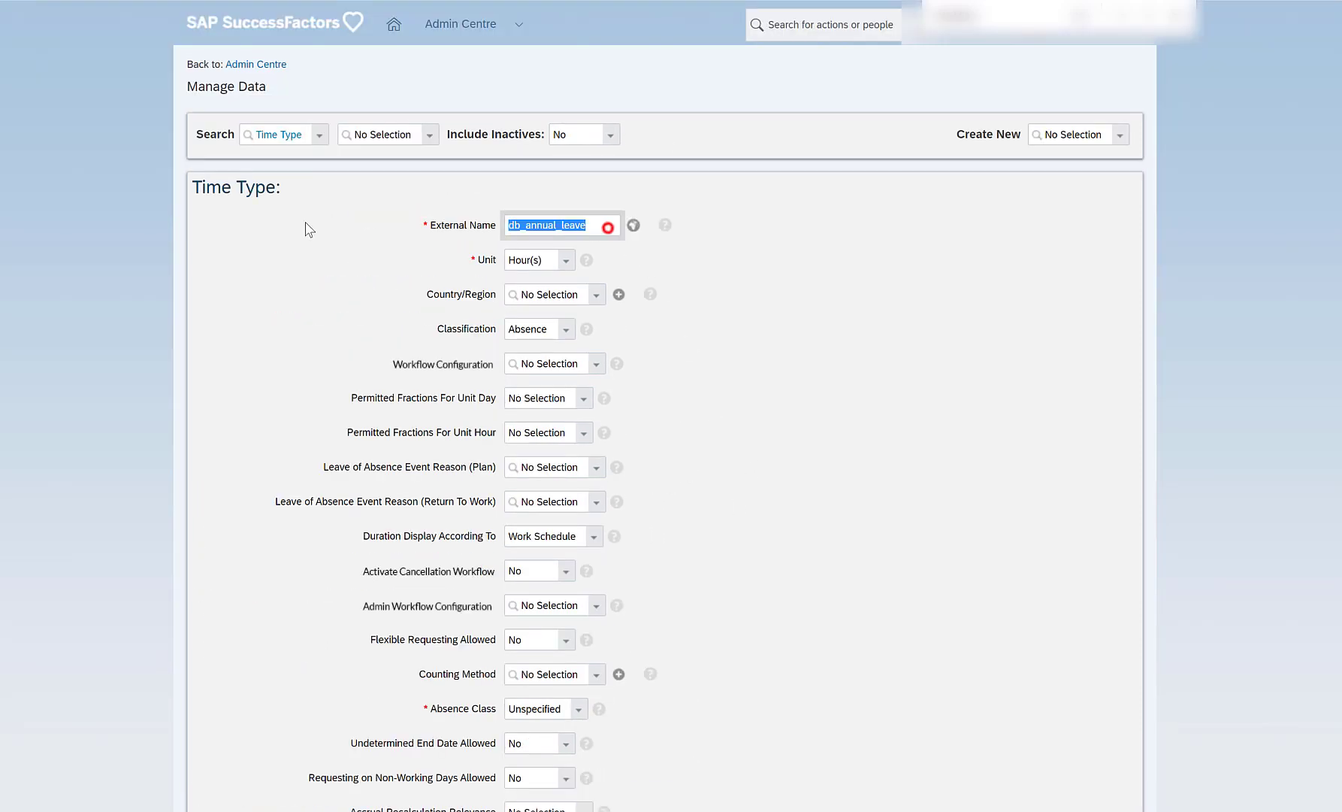
scroll(548, 629, "down", 6)
left_click(532, 668)
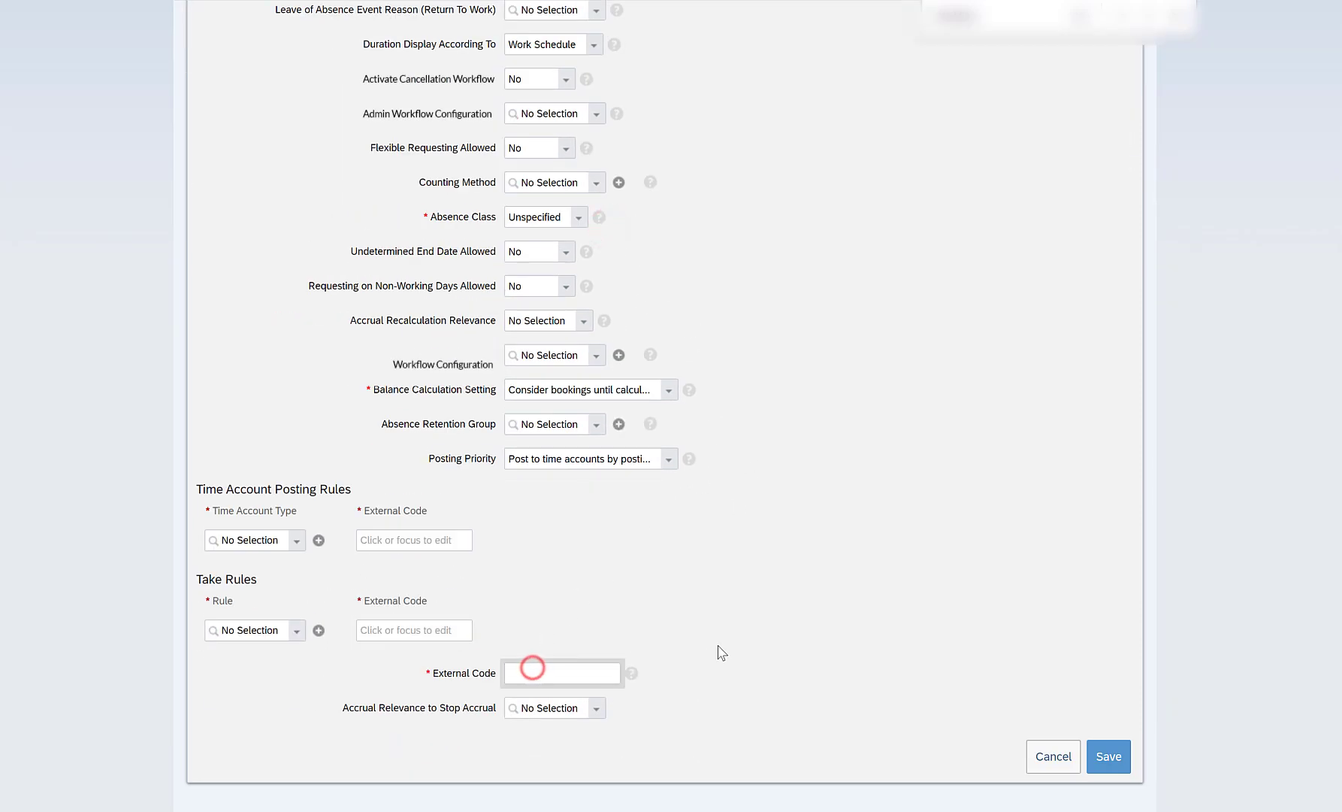
key("ctrl+v")
Check the Accrual Relevance to Stop Accrual field without choosing a value and try to save the time type.
left_click(597, 709)
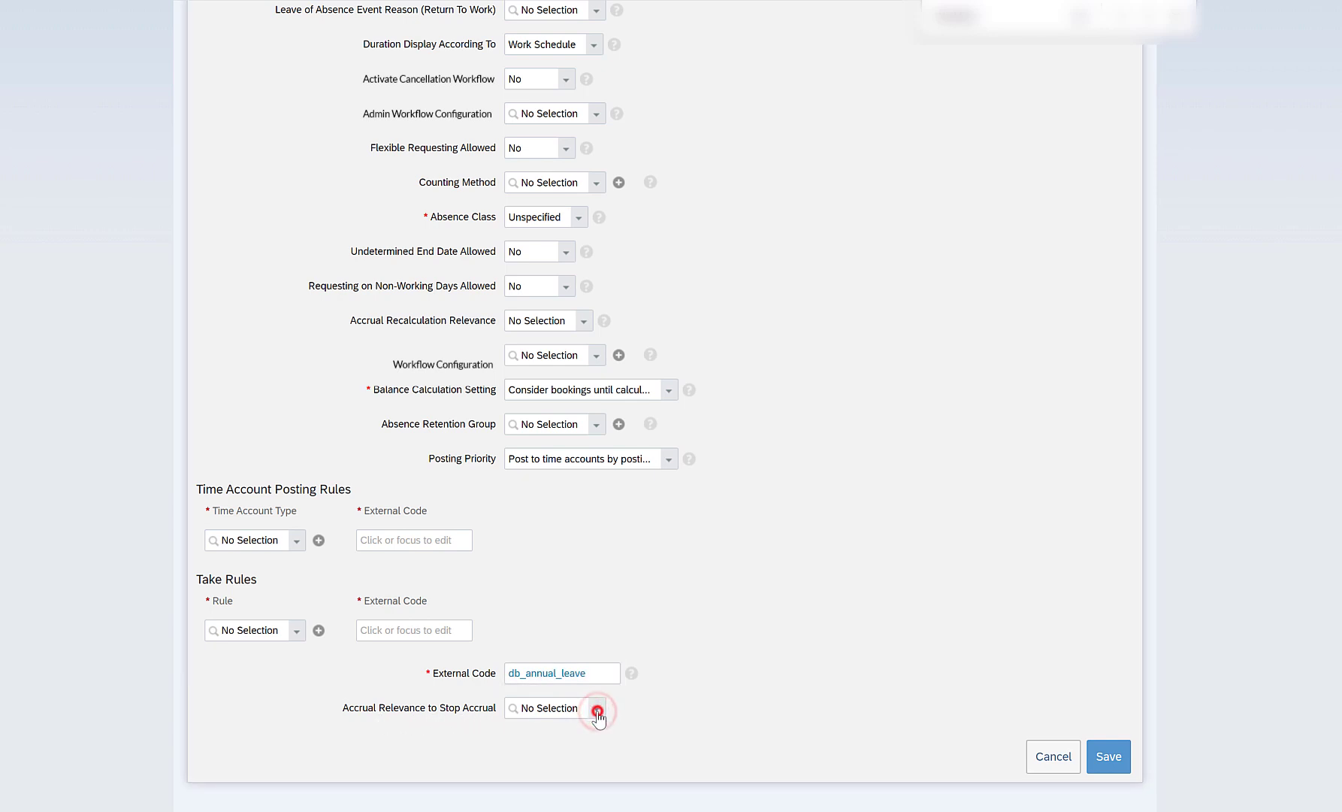
left_click(707, 707)
left_click(1109, 757)
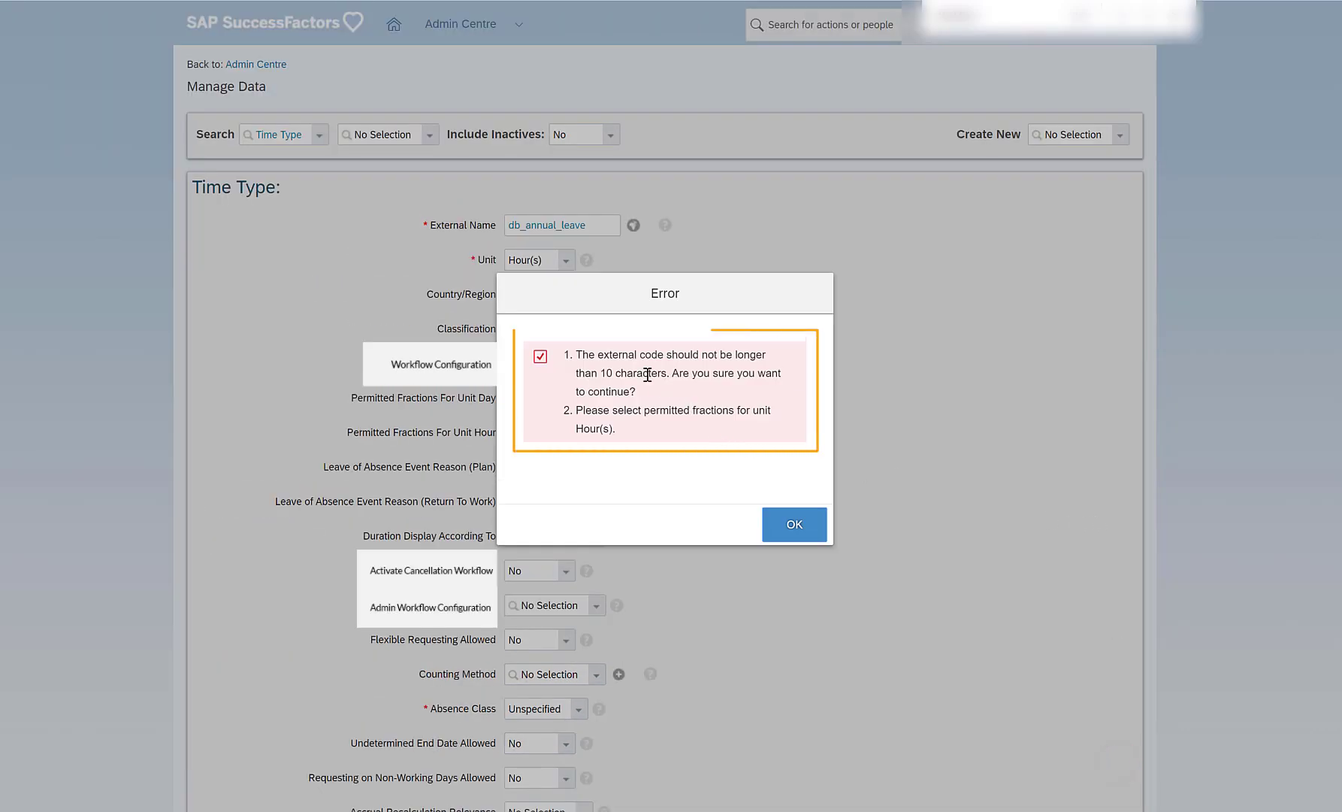
Read through both messages in the save error and dismiss it to return to the time type.
left_click_drag(612, 355, 756, 355)
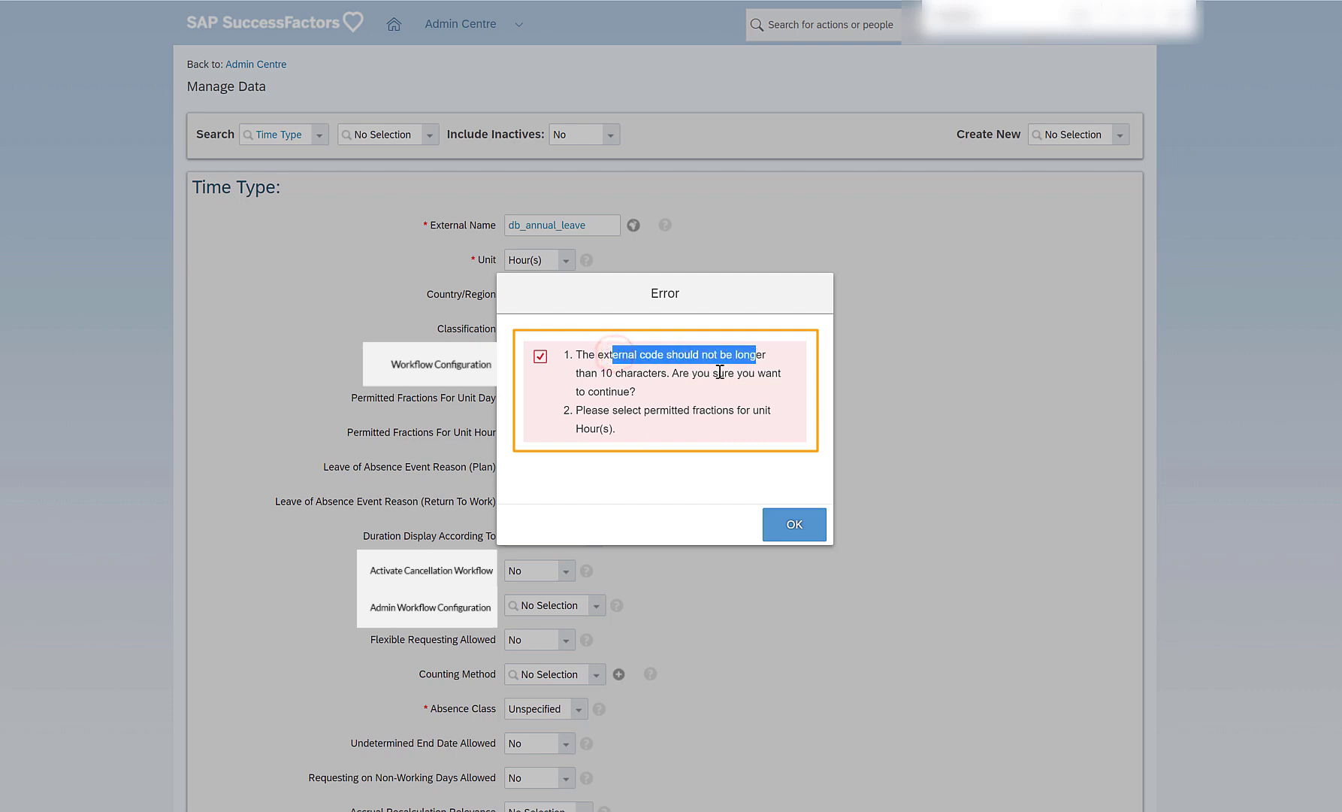
left_click_drag(592, 374, 733, 390)
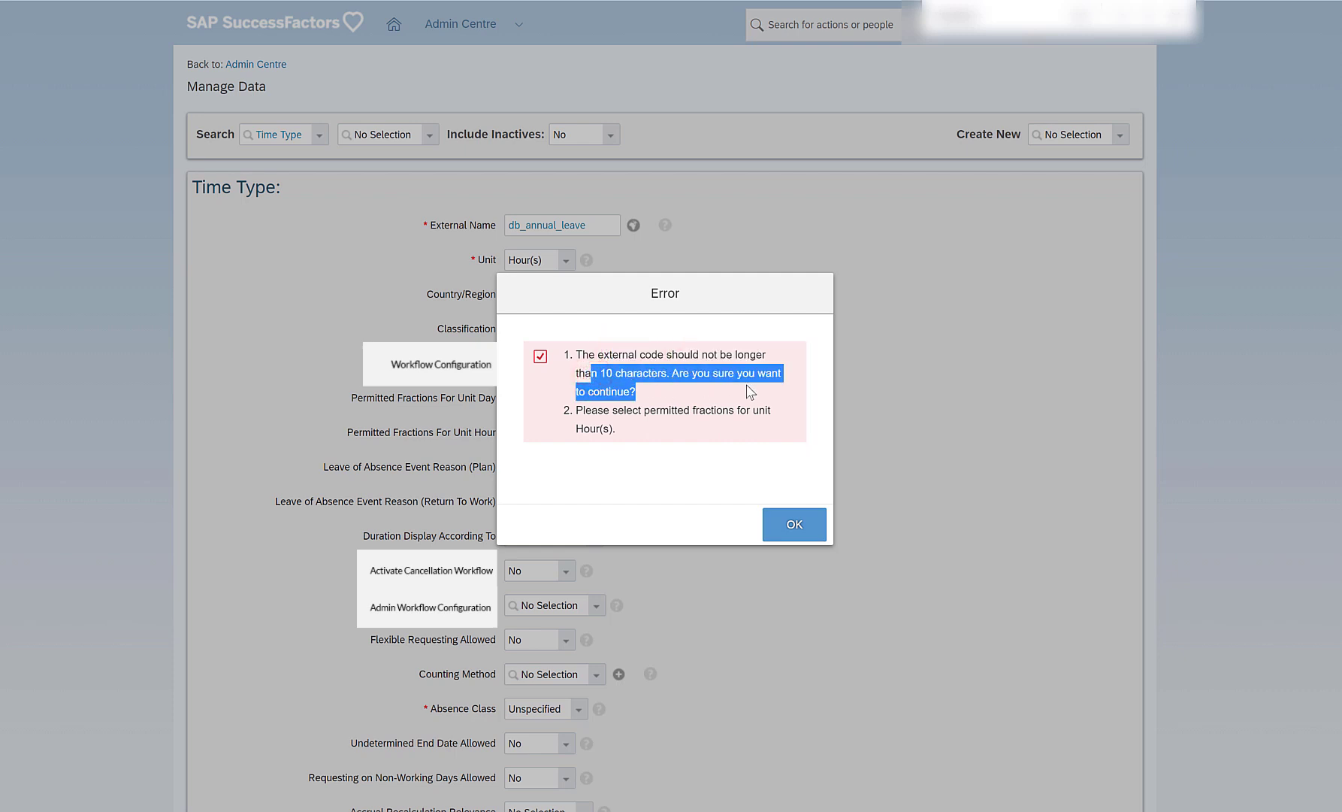
left_click_drag(612, 410, 753, 411)
left_click(794, 520)
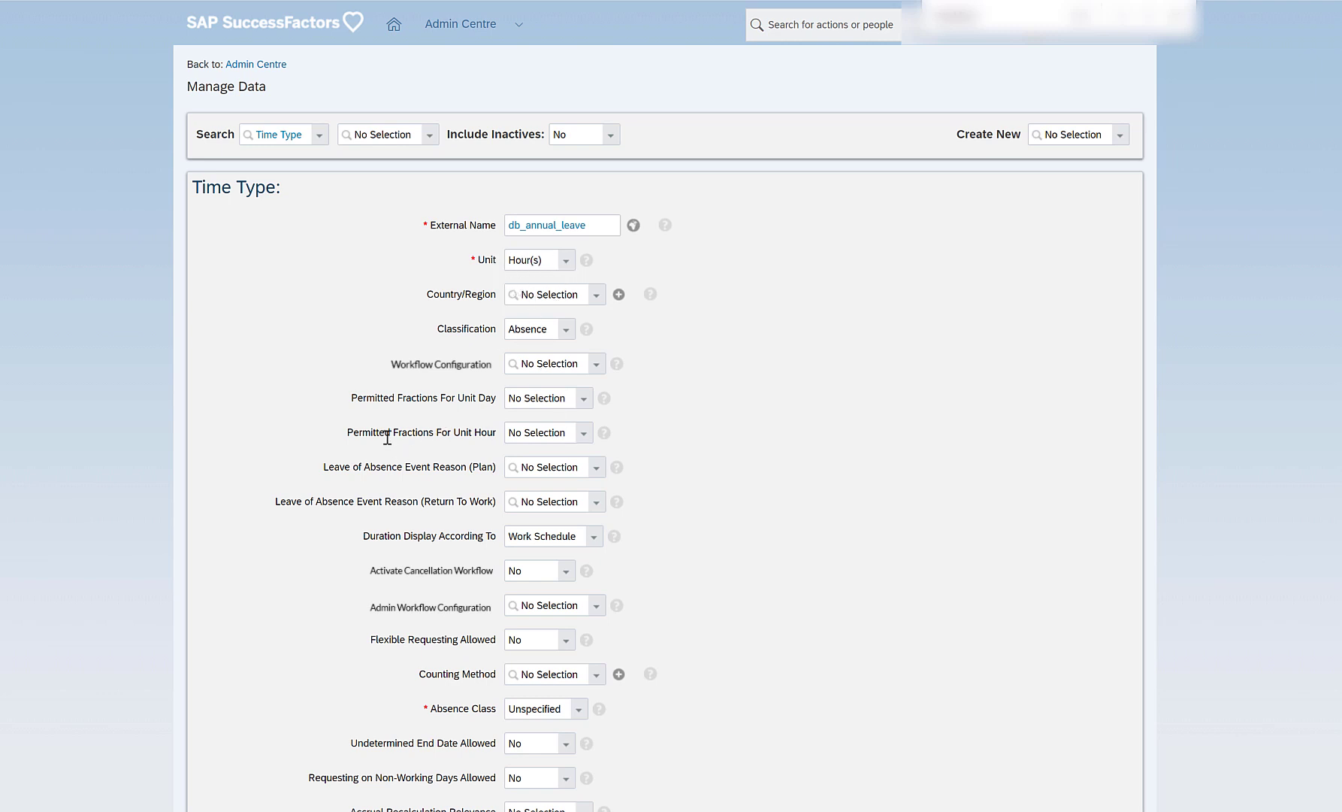
Change the time type's Unit to Day(s), try to save it again, and review and dismiss the resulting error.
left_click_drag(346, 432, 496, 433)
left_click(567, 259)
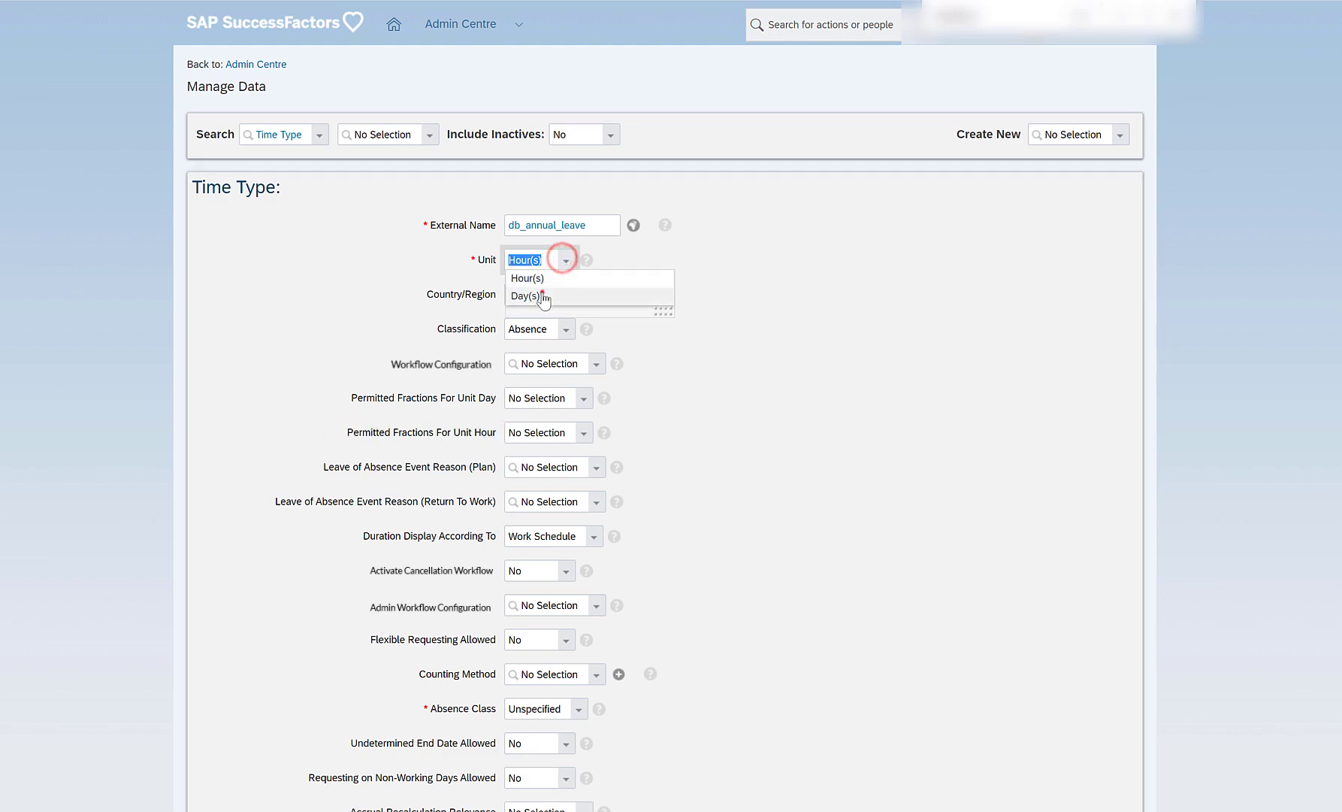
left_click(542, 293)
scroll(754, 363, "down", 5)
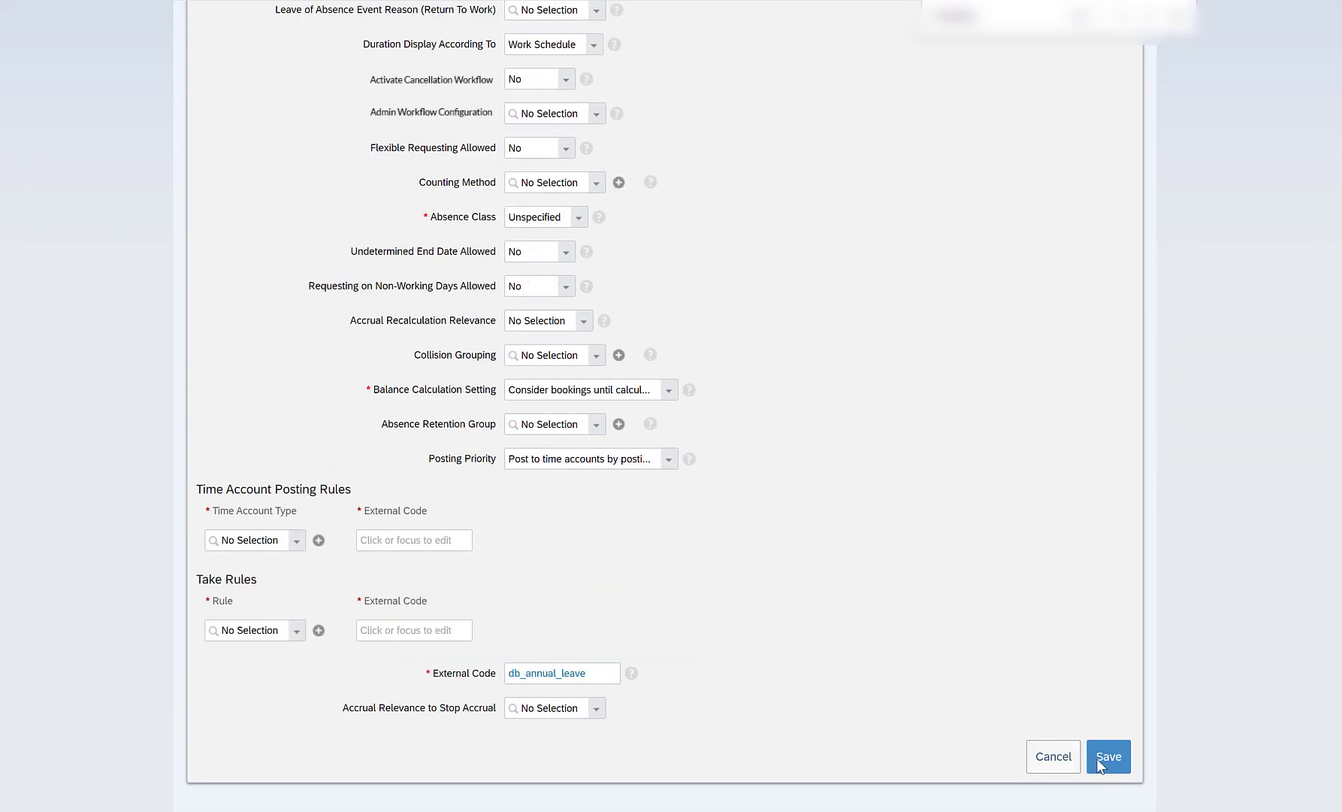
left_click(1096, 759)
left_click_drag(581, 409, 768, 426)
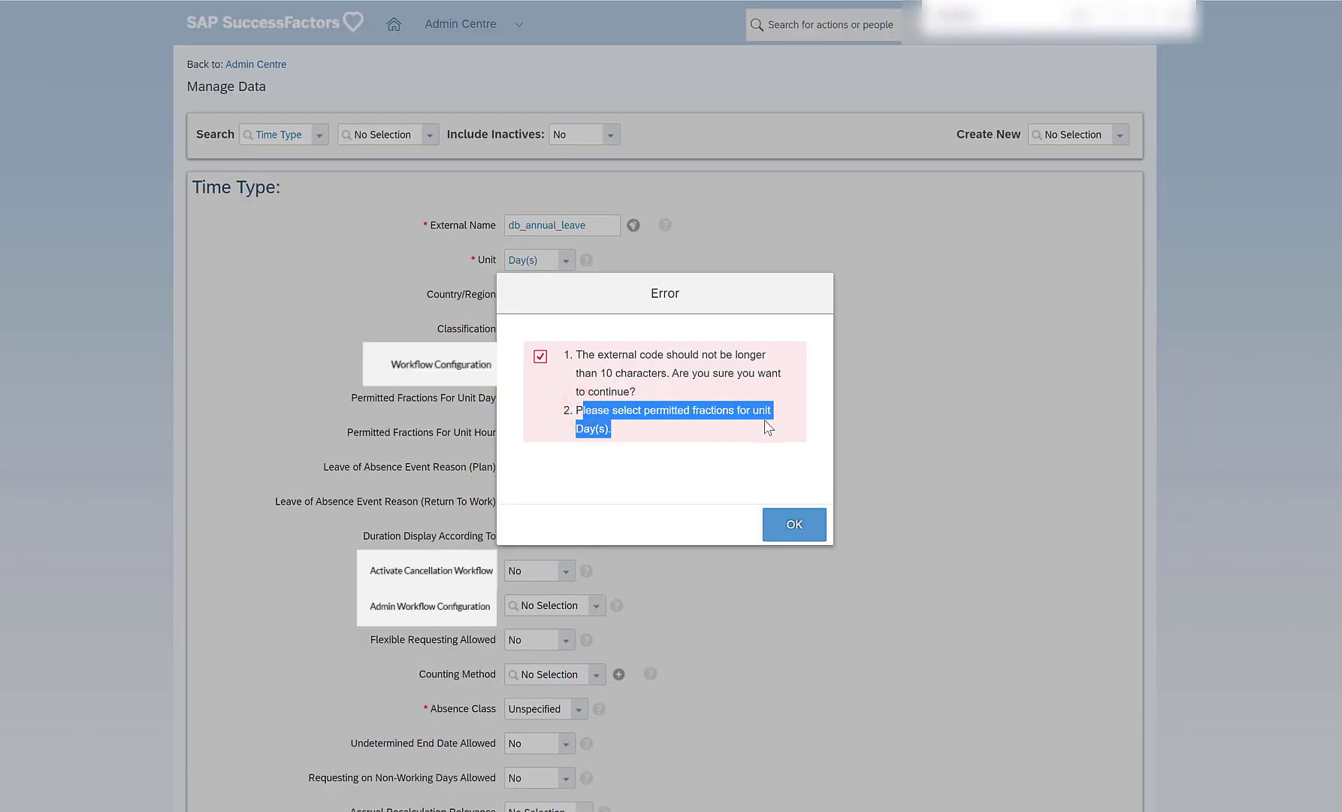
left_click(794, 526)
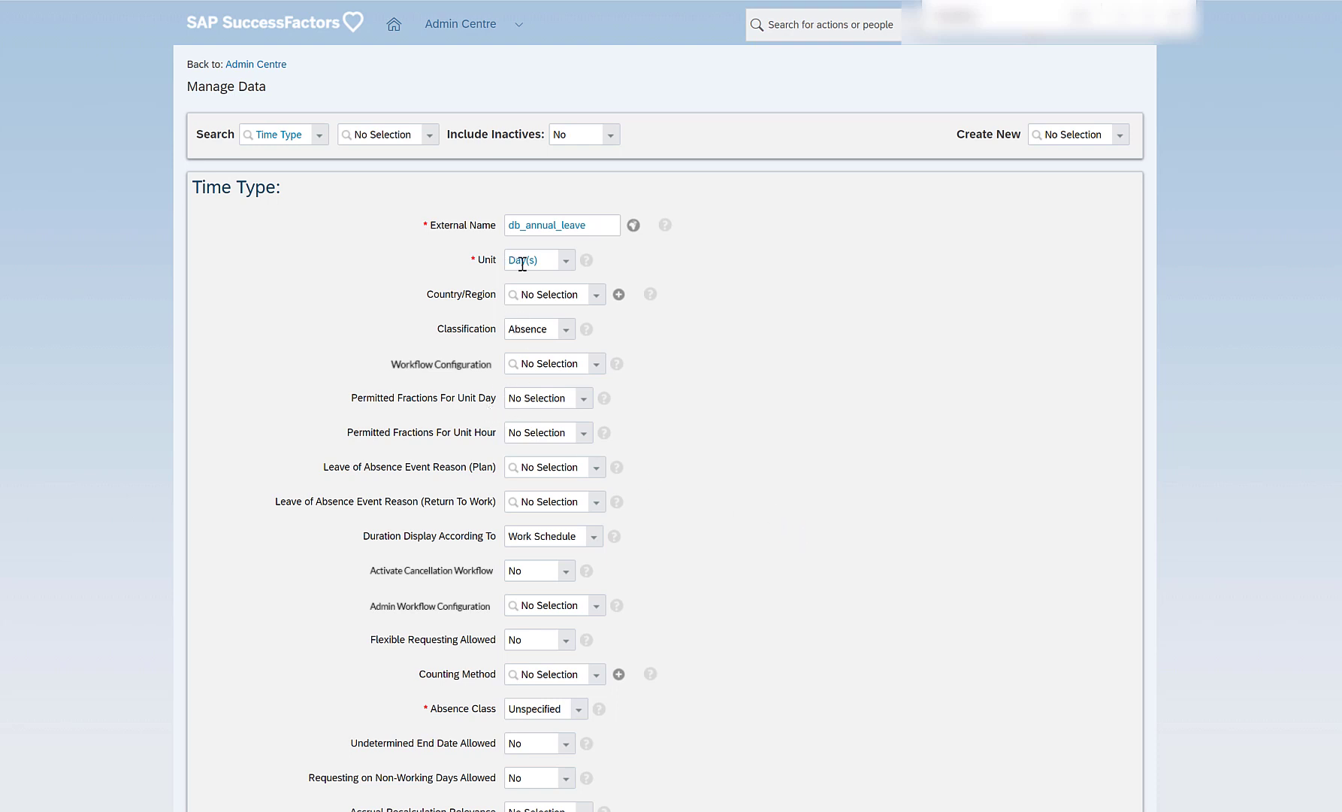
Set Permitted Fractions For Unit Day to Only full day bookings allowed and submit the time type for saving.
left_click_drag(348, 400, 503, 409)
left_click_drag(356, 434, 501, 442)
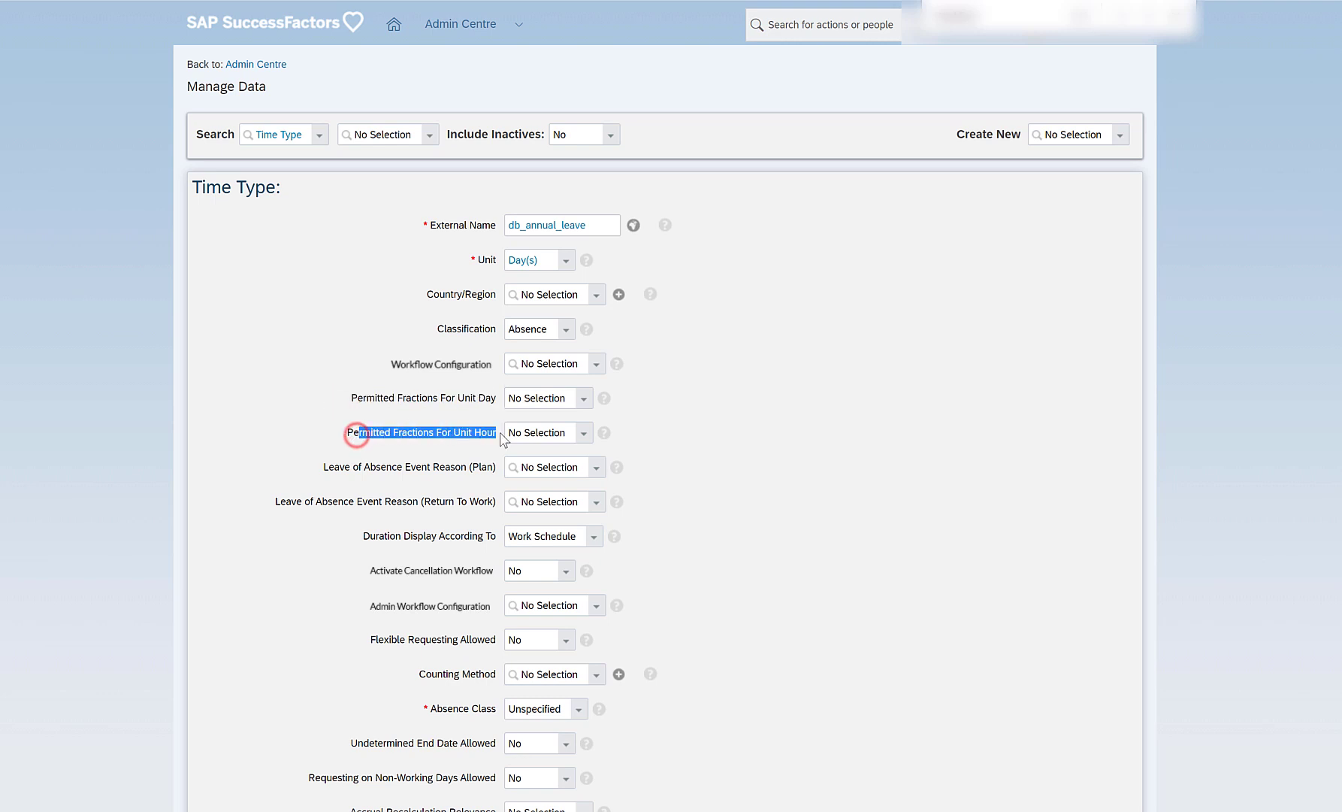
left_click(544, 259)
left_click(578, 397)
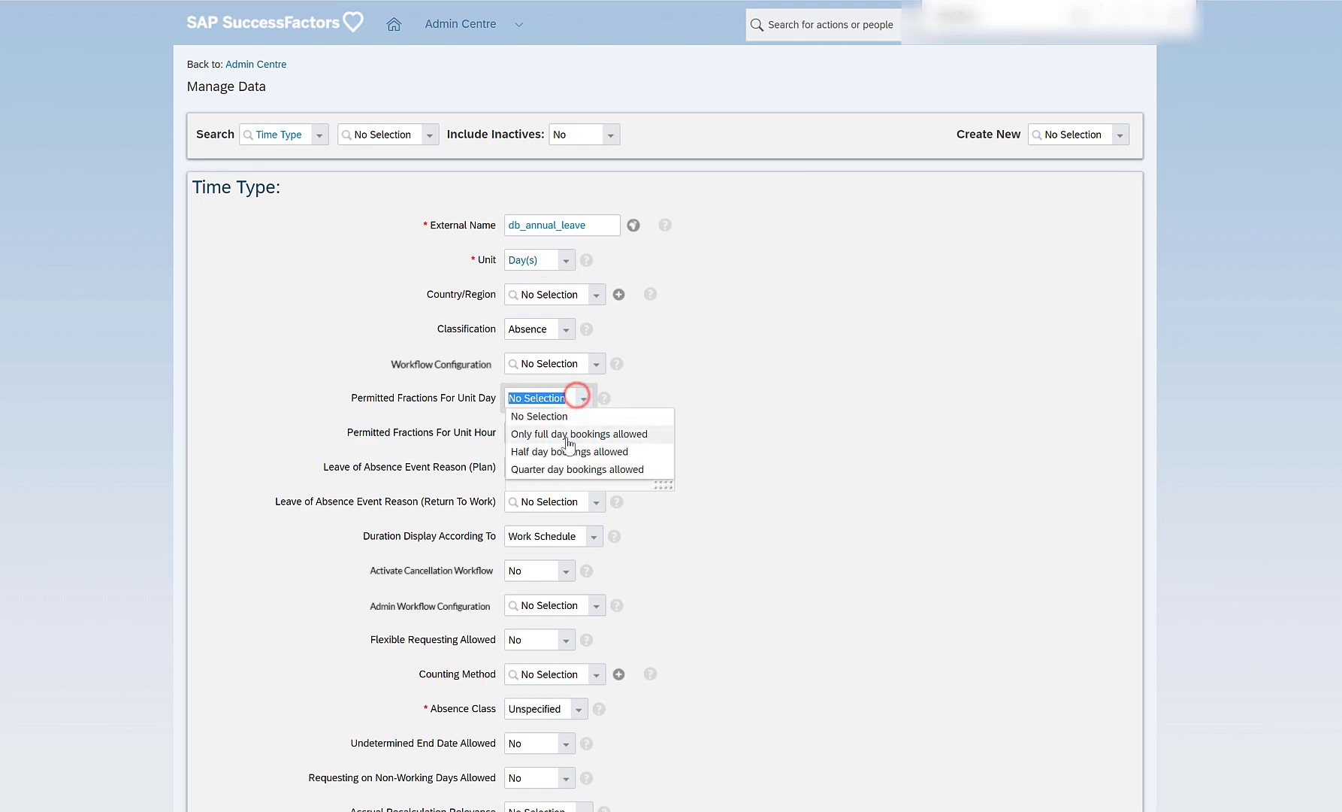
left_click(598, 435)
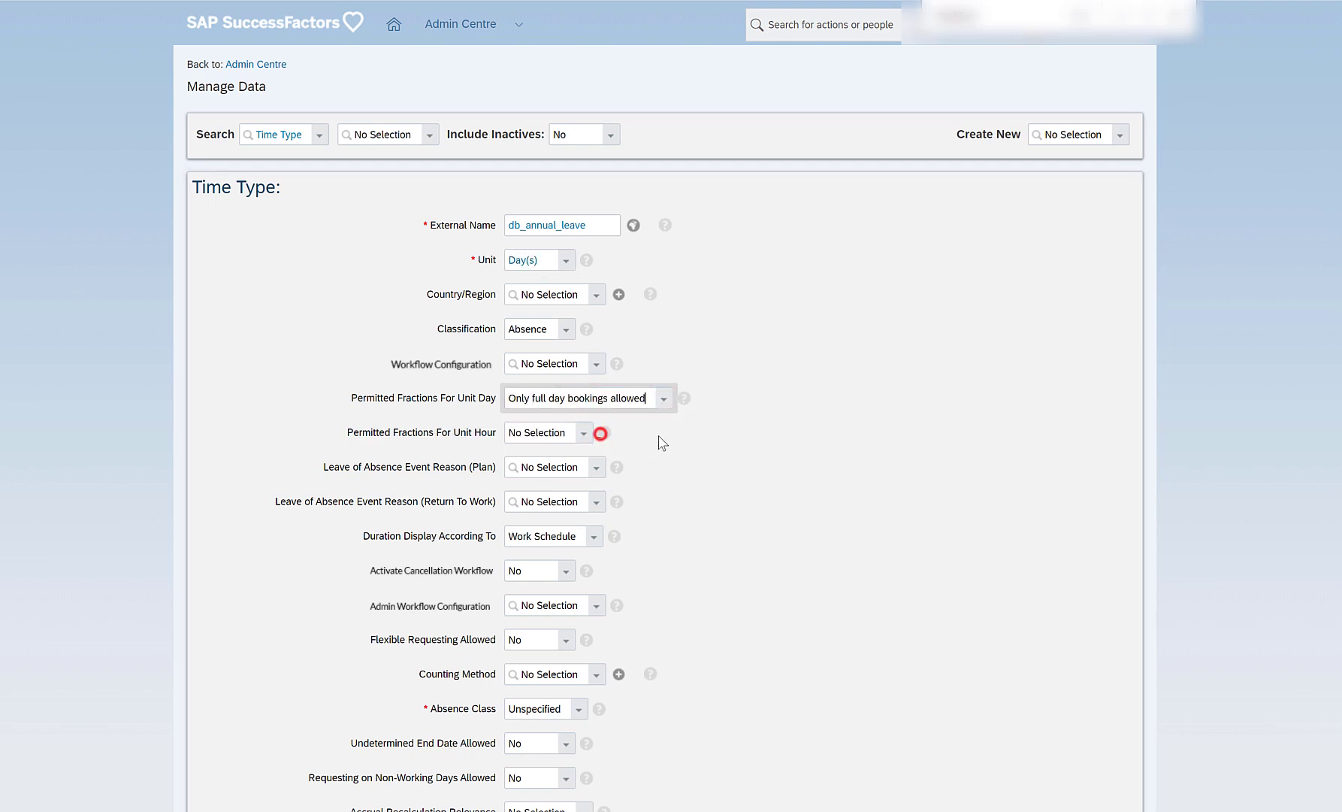
scroll(709, 385, "down", 6)
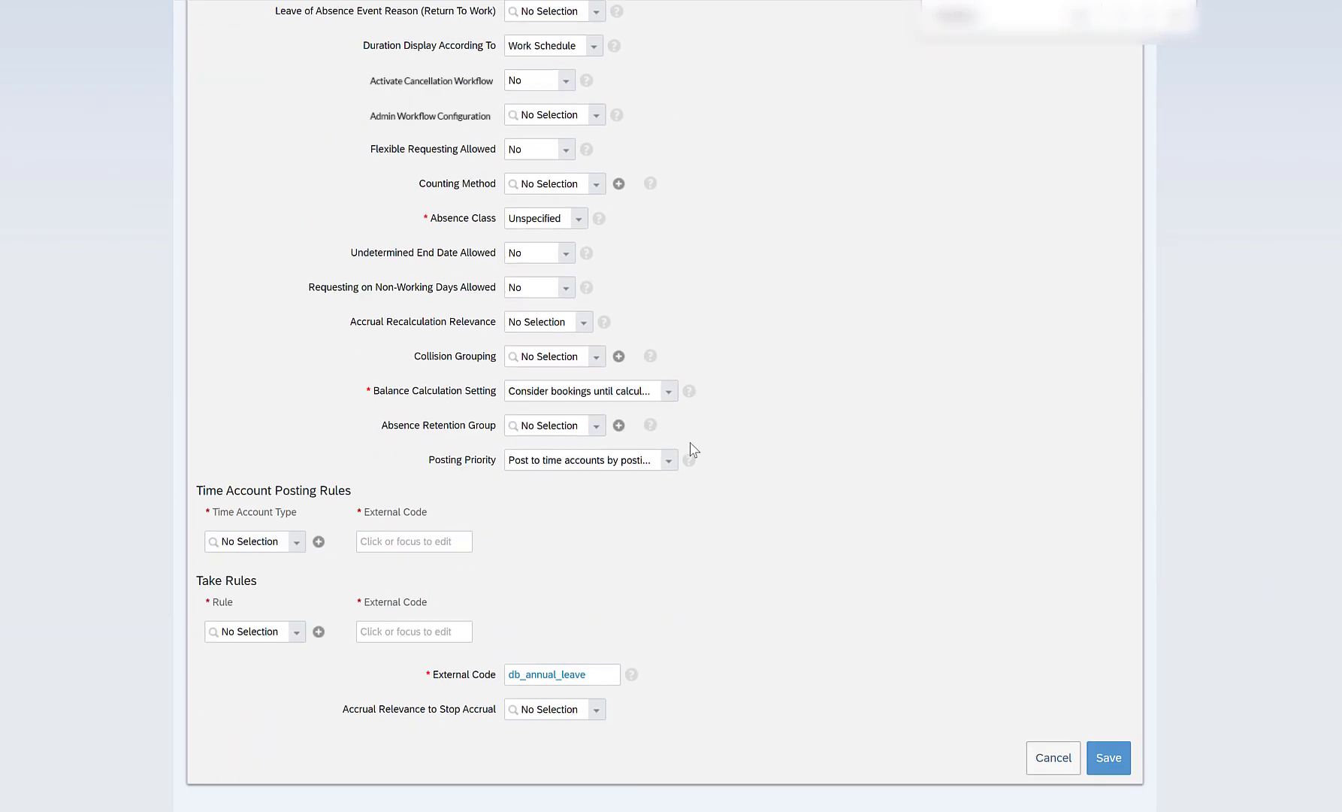
left_click(906, 465)
left_click(1103, 743)
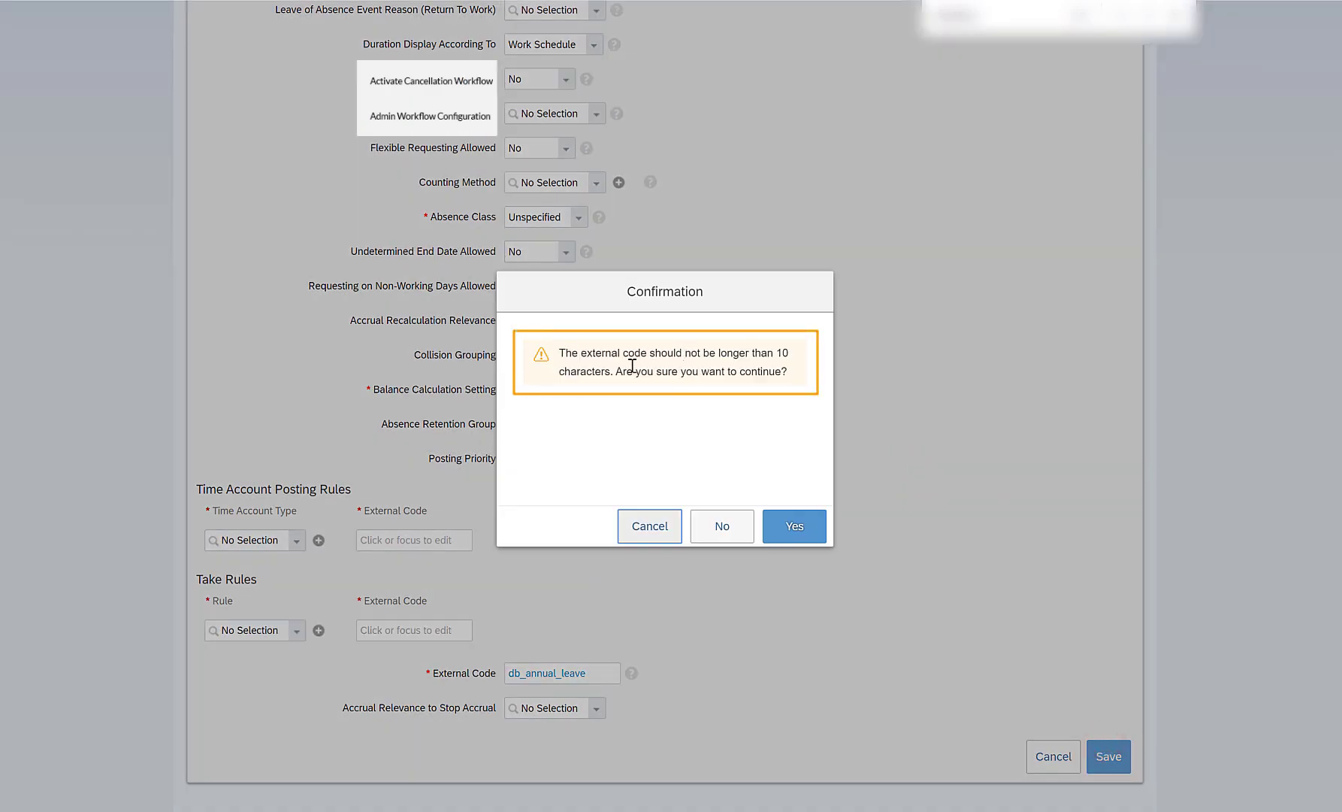
Review the confirmation about the external code's length and agree to continue saving the time type.
left_click_drag(559, 353, 798, 377)
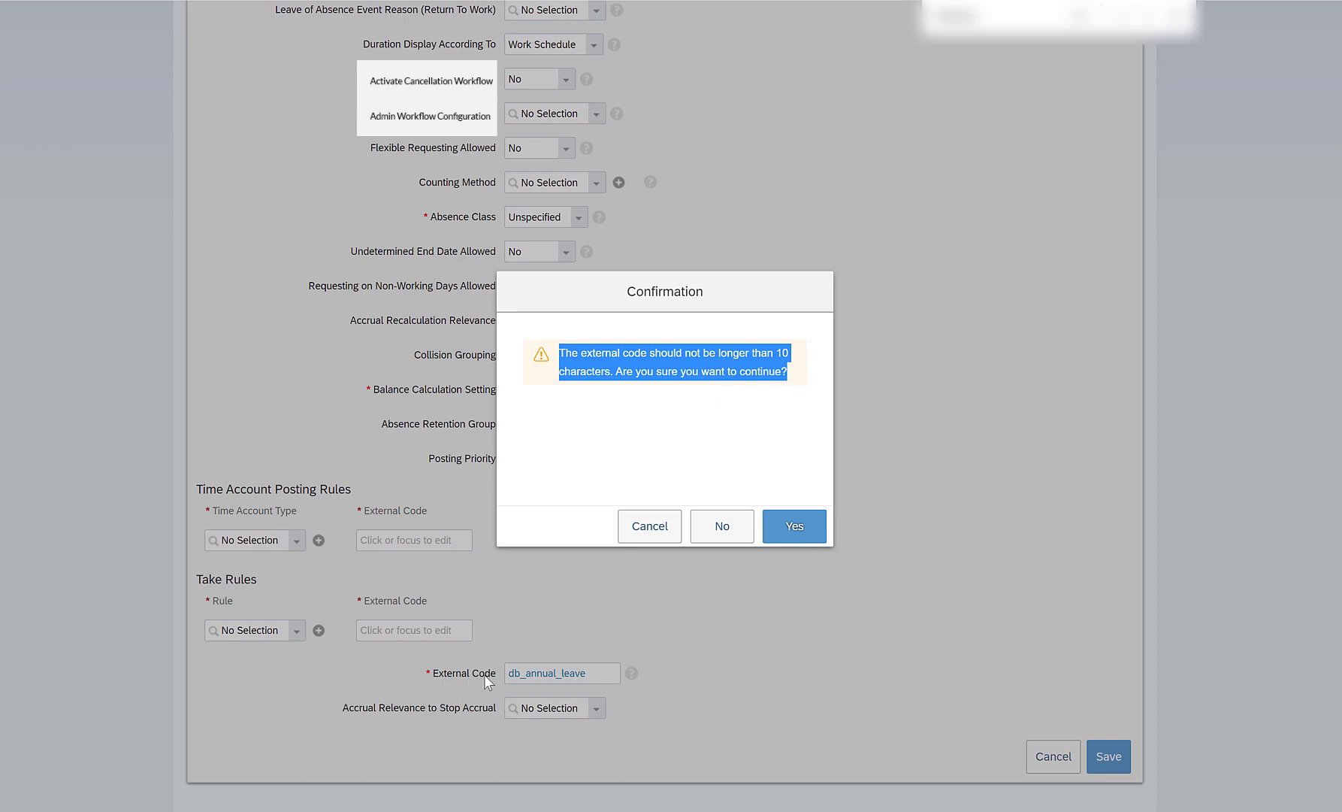
left_click(536, 374)
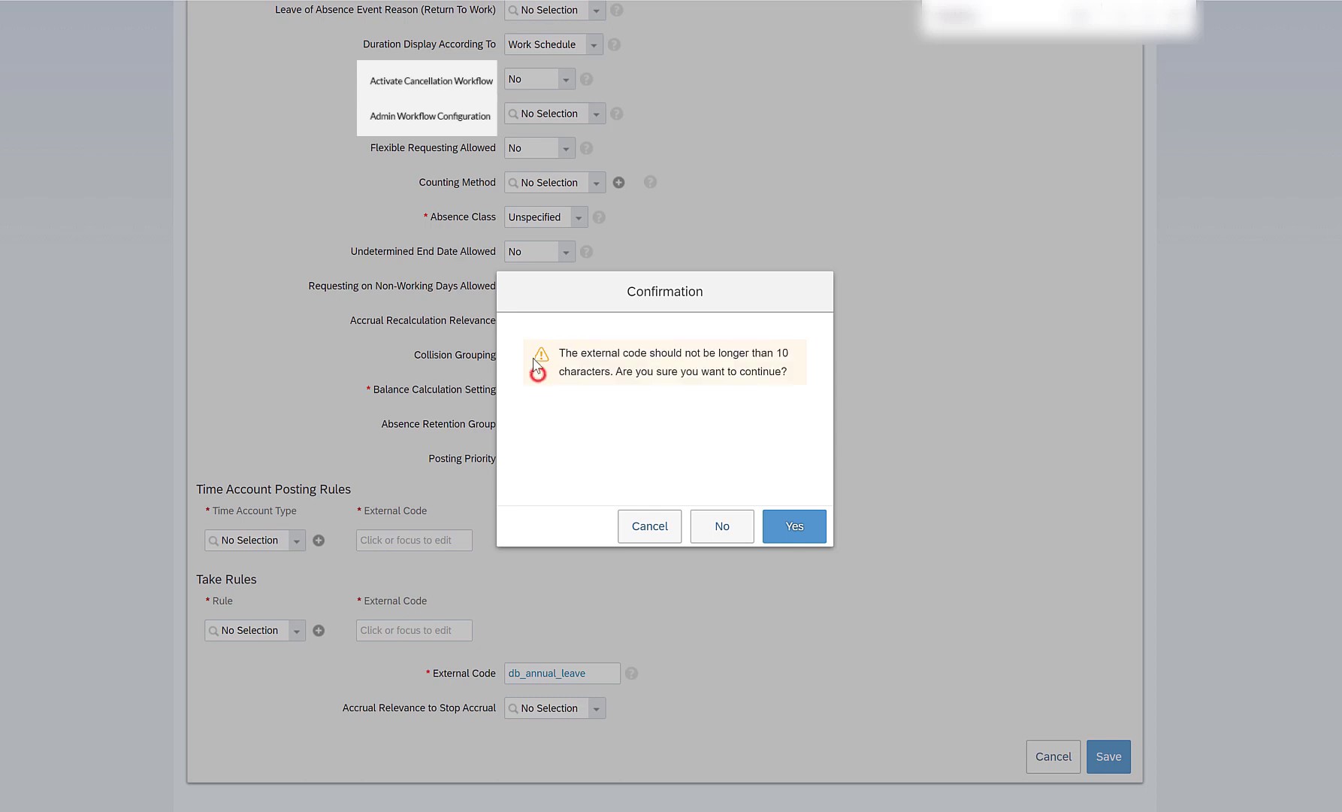
key("Tab")
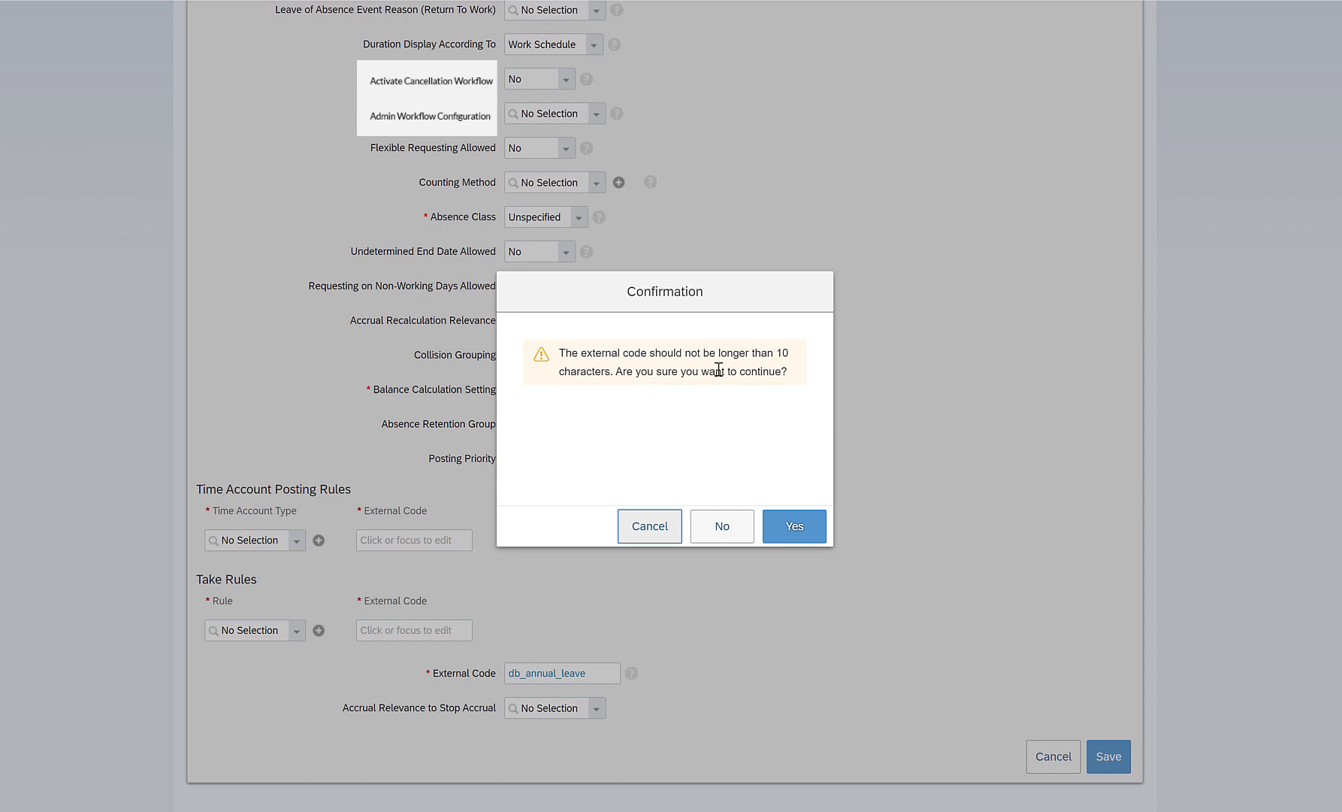
left_click(546, 352)
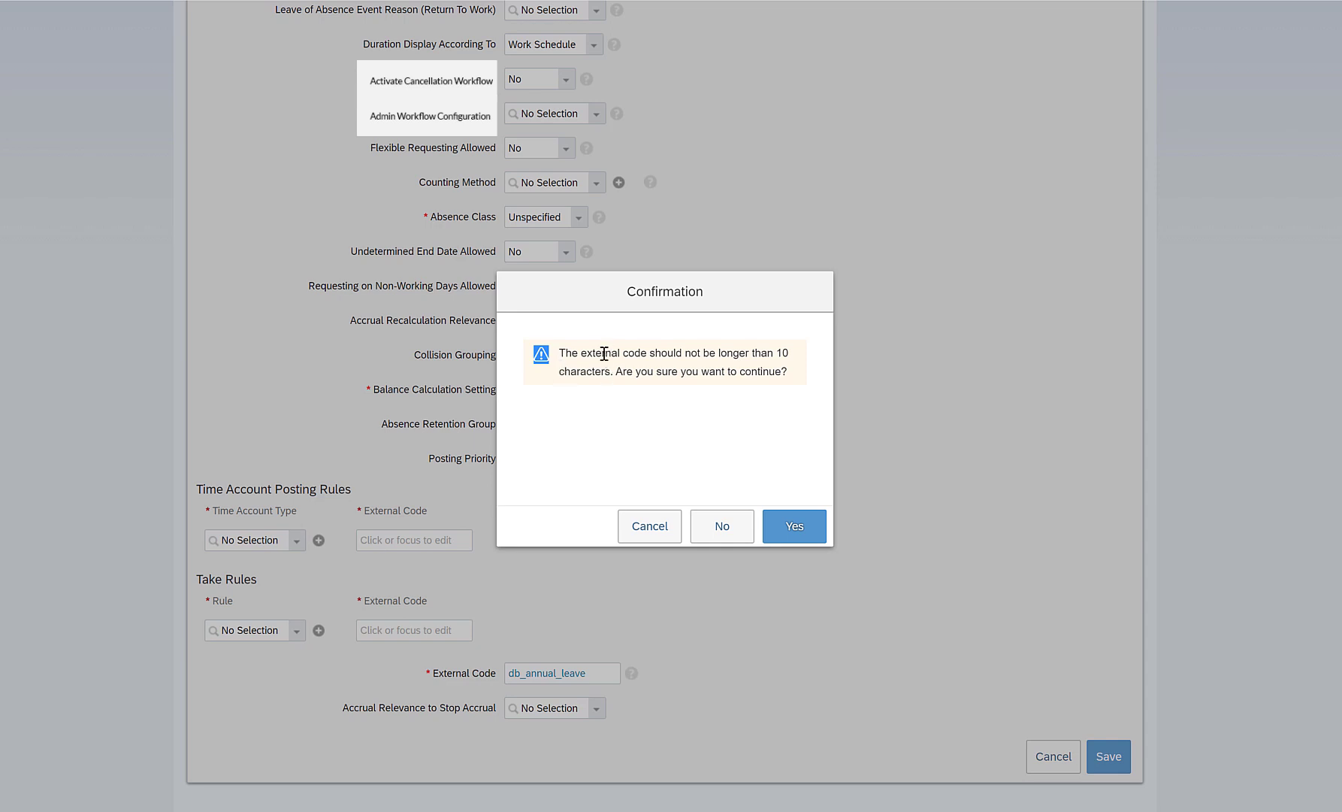
left_click_drag(571, 355, 762, 383)
left_click(785, 413)
left_click(788, 525)
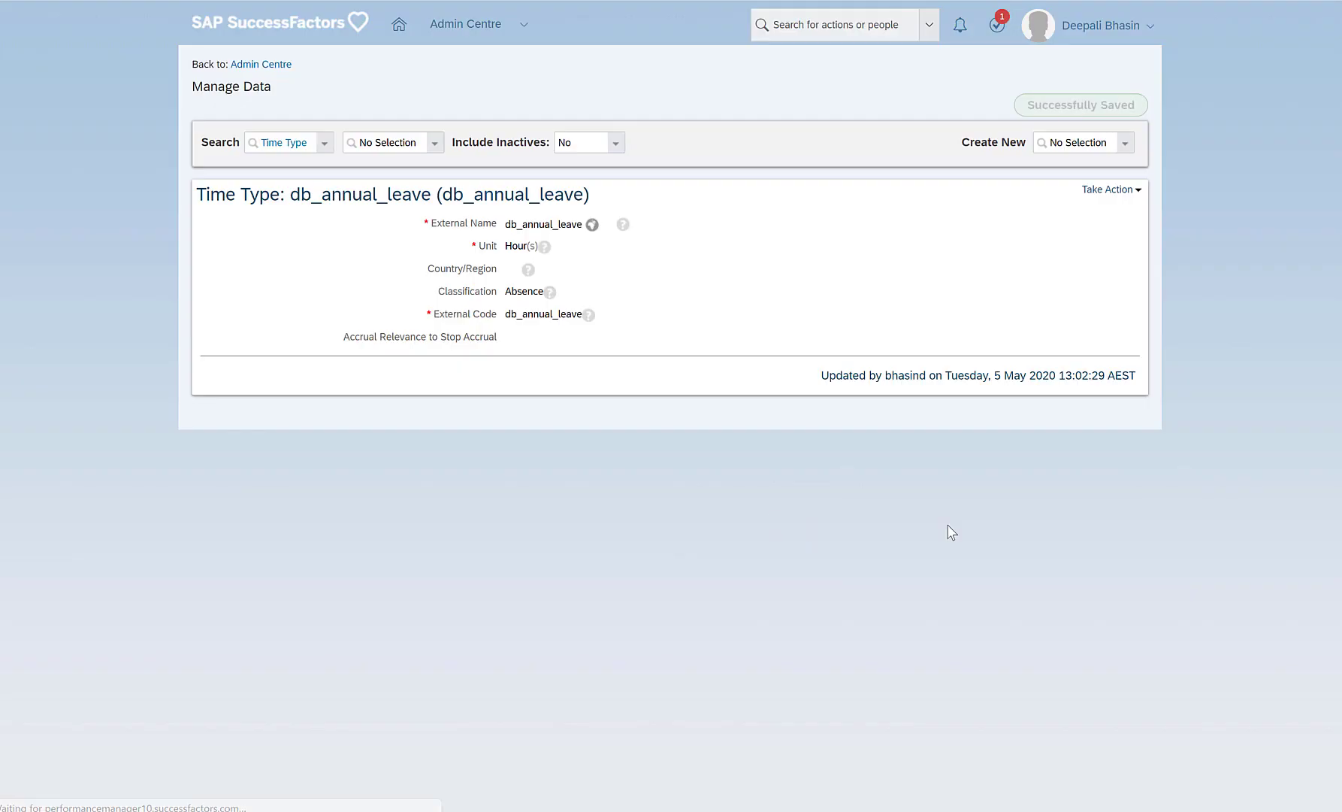